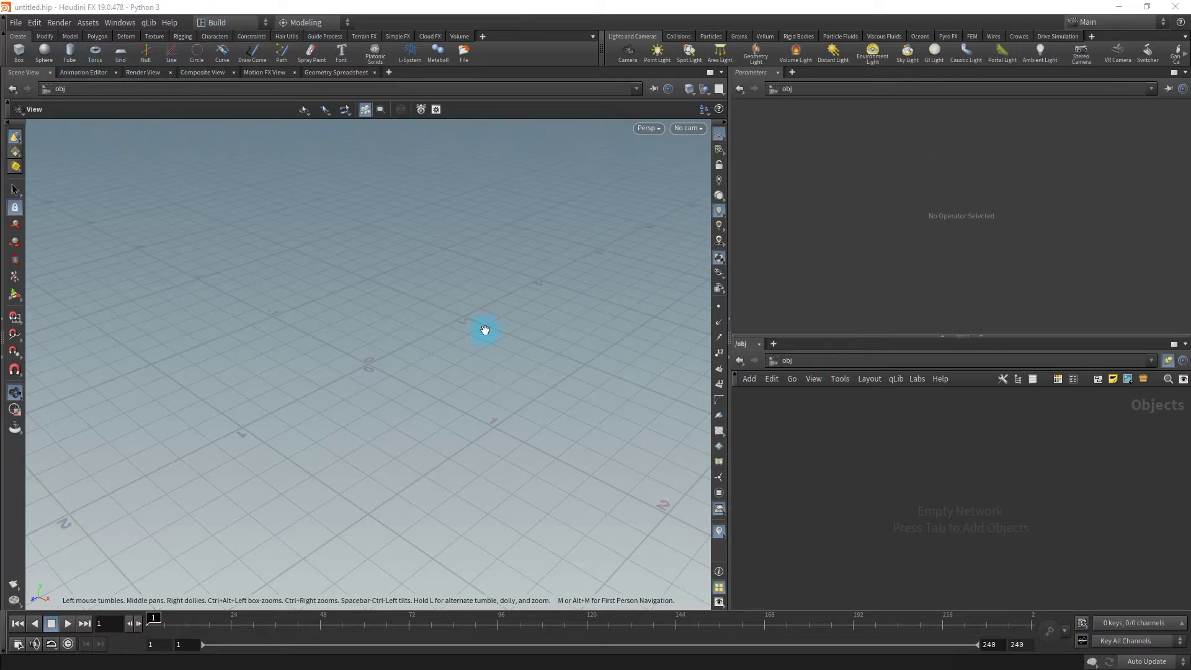
# Step: Browse the shelf tool sets, including Modify, Model, Polygon, Deform, Constraints, Volume, Collisions and Particles, and return to the Create set
pyautogui.click(45, 37)
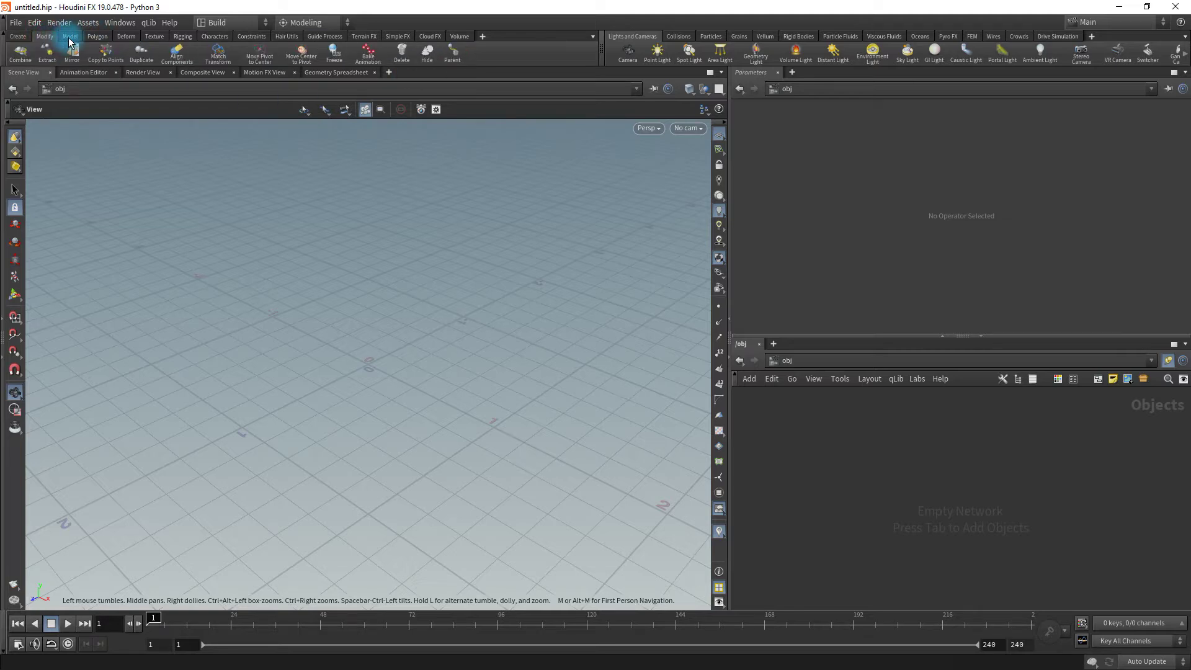
pyautogui.click(70, 37)
pyautogui.click(96, 37)
pyautogui.click(126, 36)
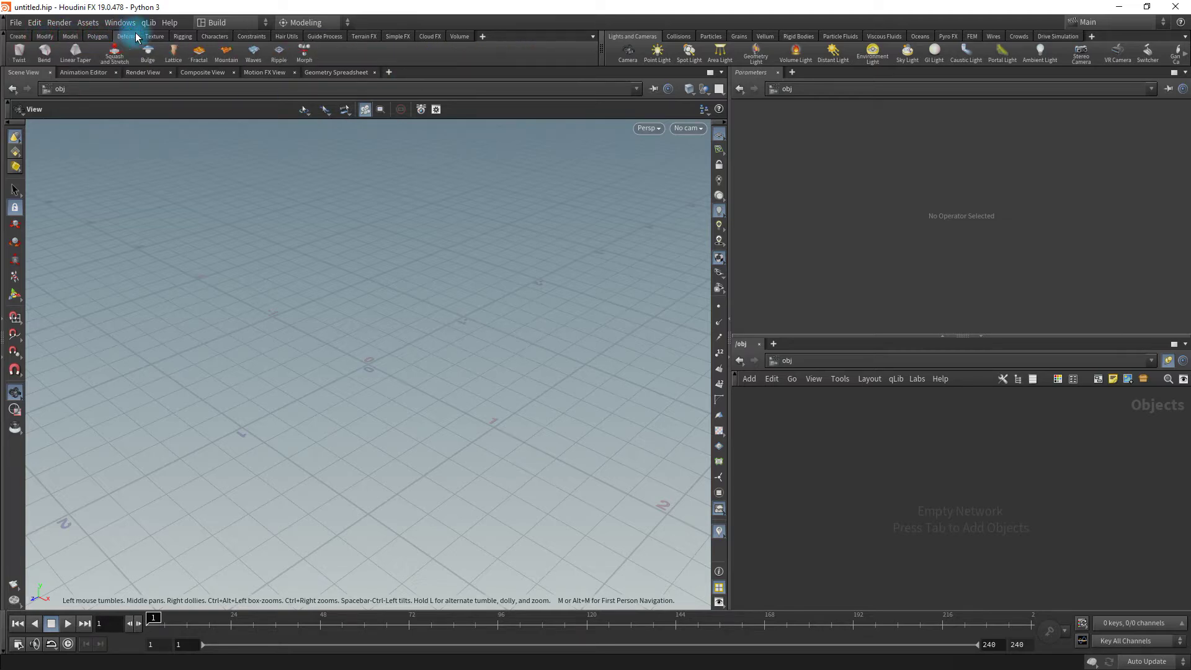
pyautogui.click(251, 37)
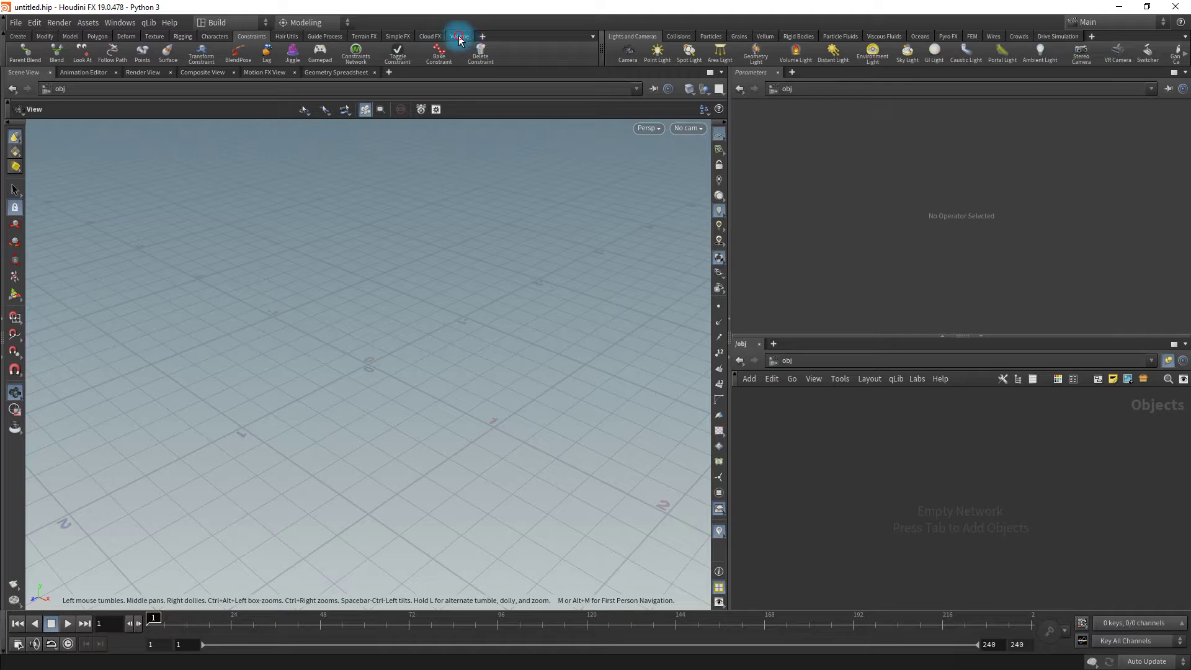
pyautogui.click(459, 38)
pyautogui.click(678, 36)
pyautogui.click(711, 37)
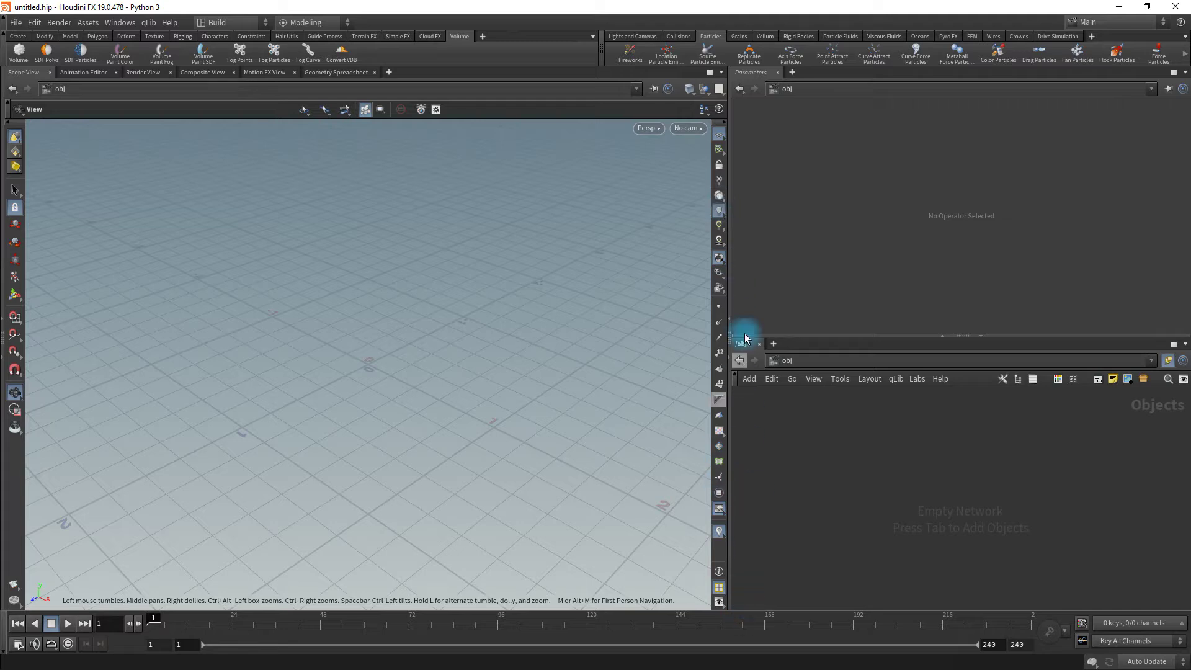
pyautogui.click(18, 36)
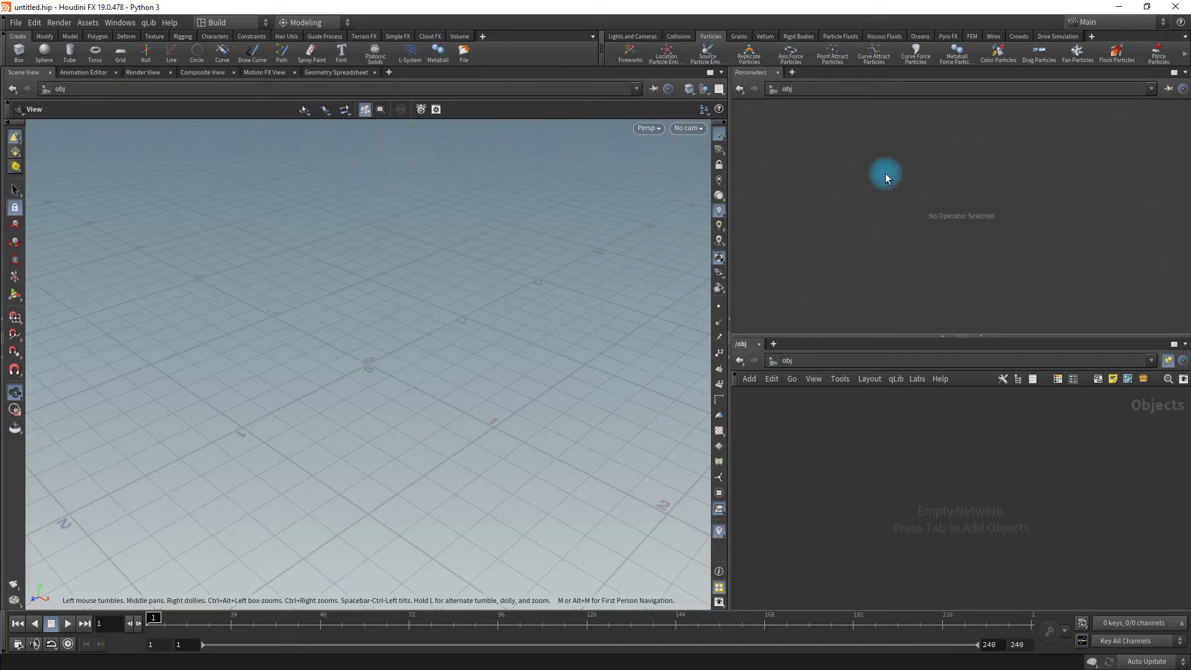
# Step: Examine the Textport, Technical and Modeling desktop layouts and return to the Build desktop
pyautogui.click(265, 23)
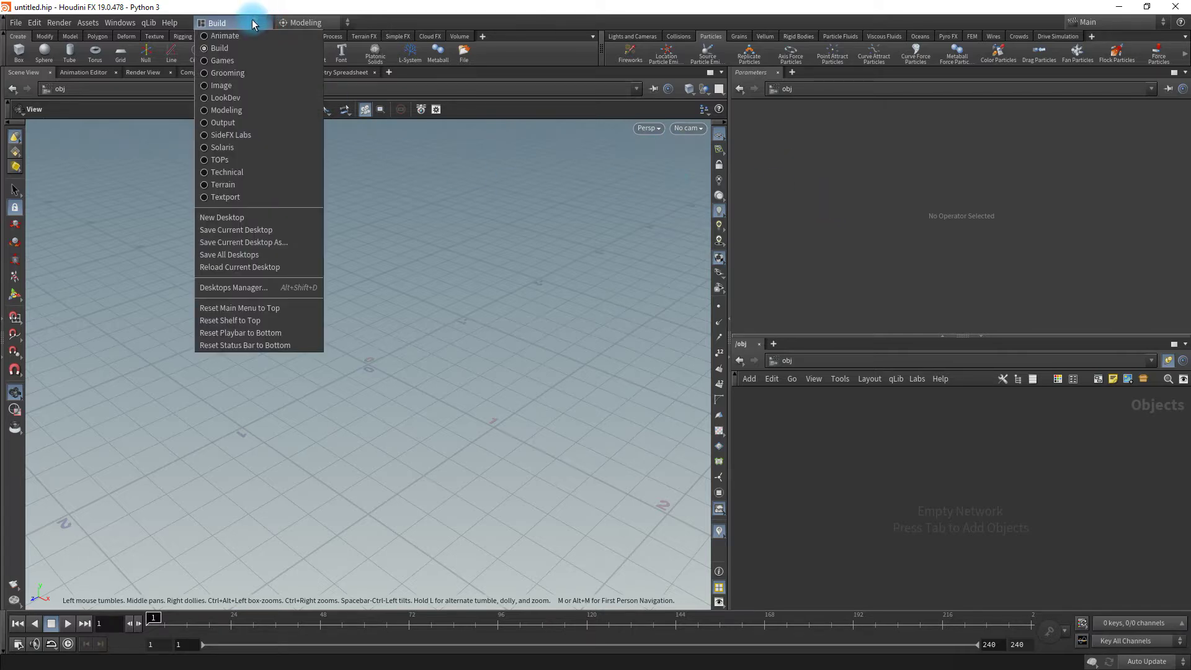
pyautogui.click(264, 23)
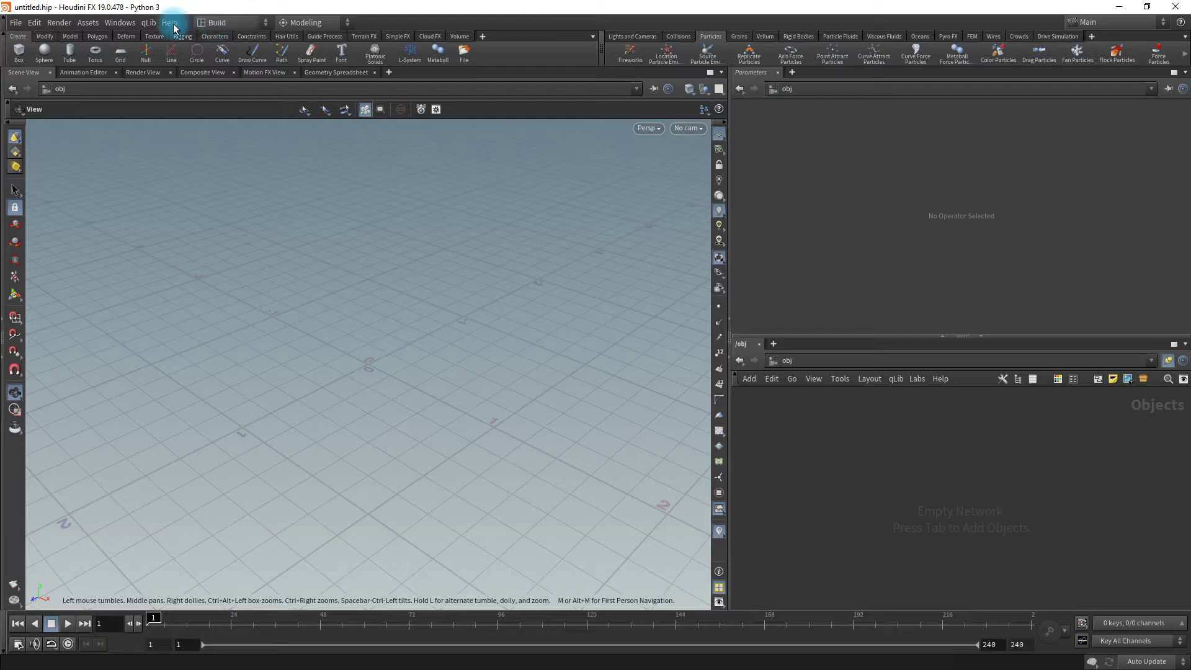
pyautogui.click(265, 22)
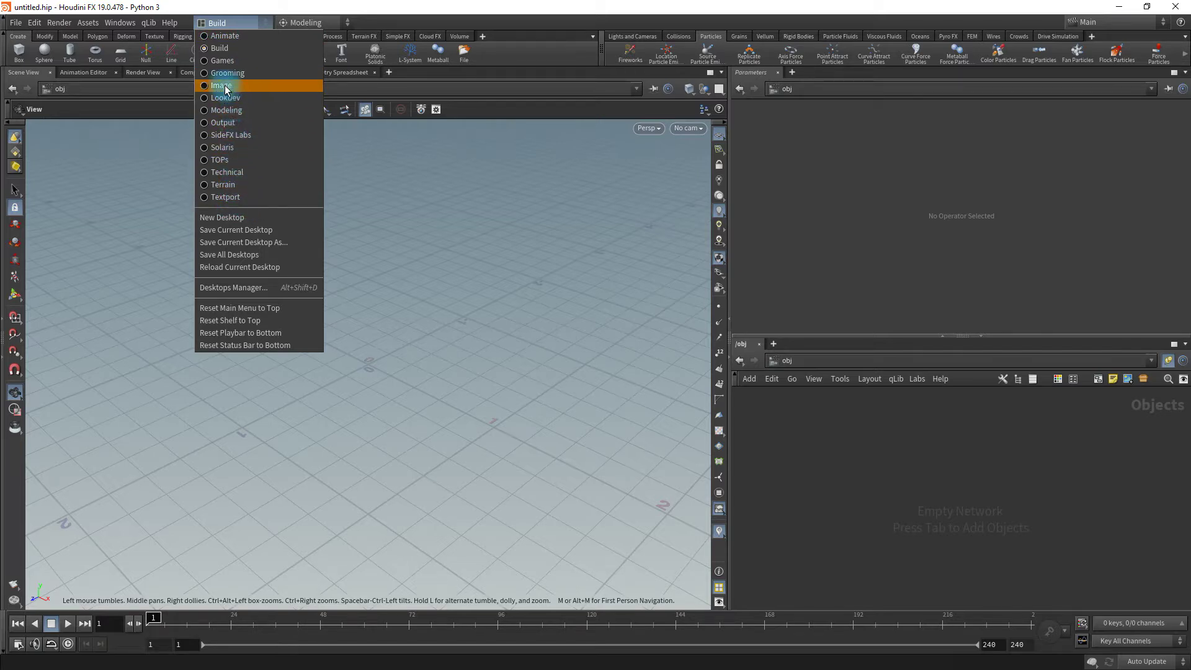
pyautogui.click(227, 197)
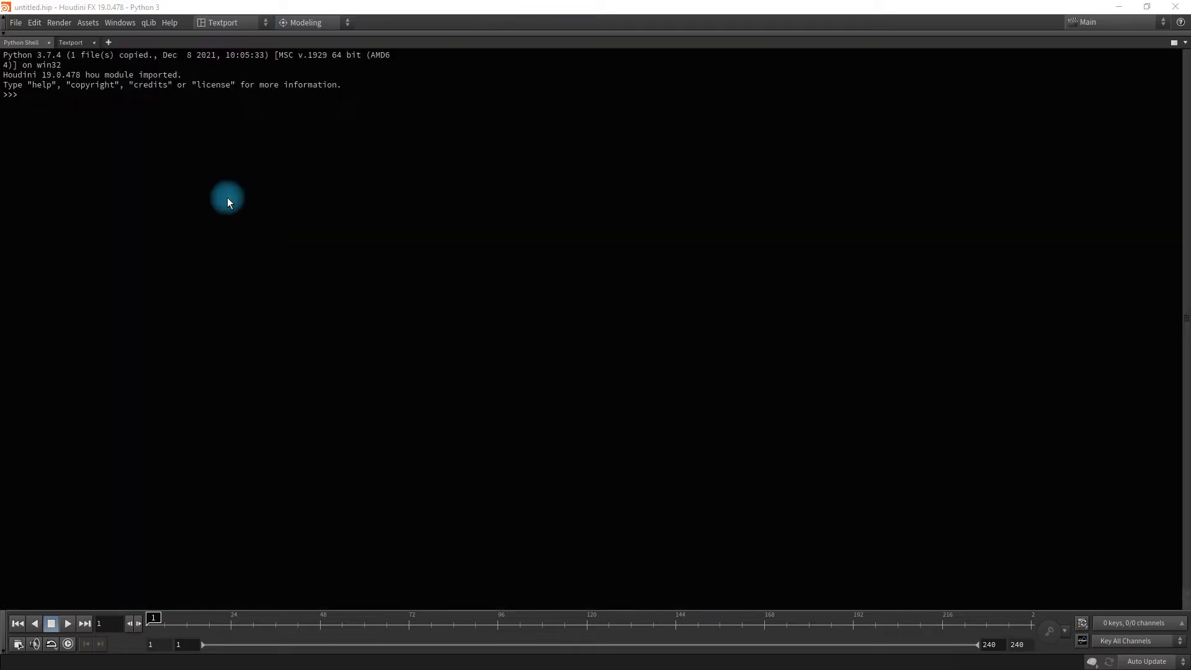
pyautogui.click(264, 25)
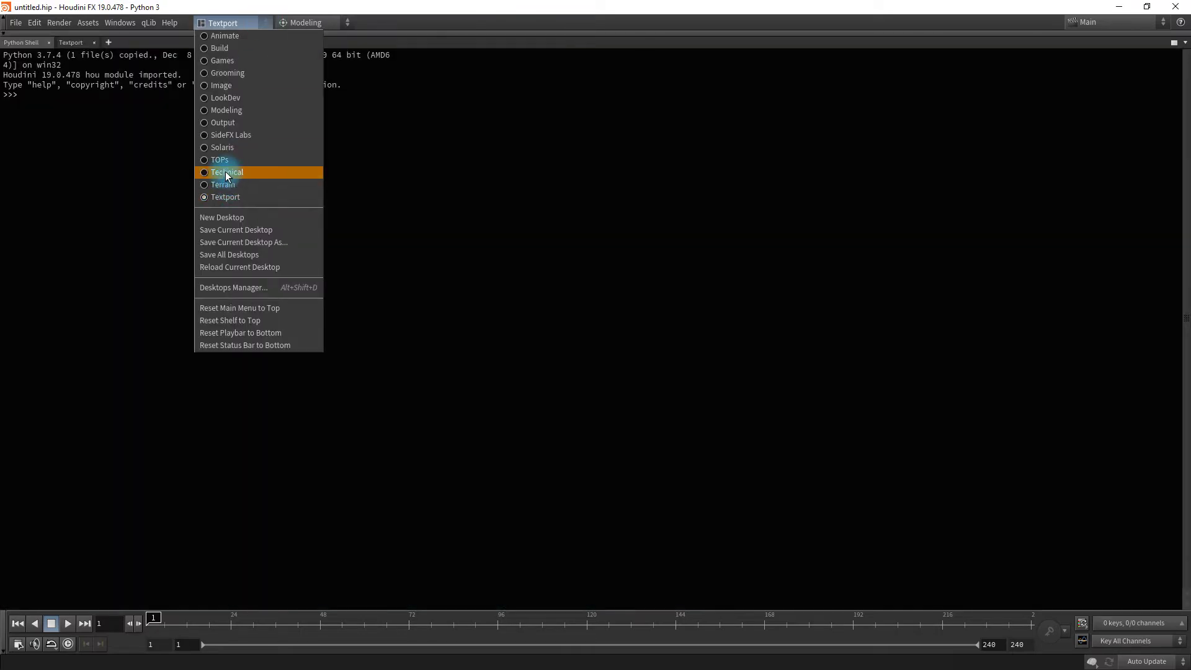
pyautogui.click(227, 174)
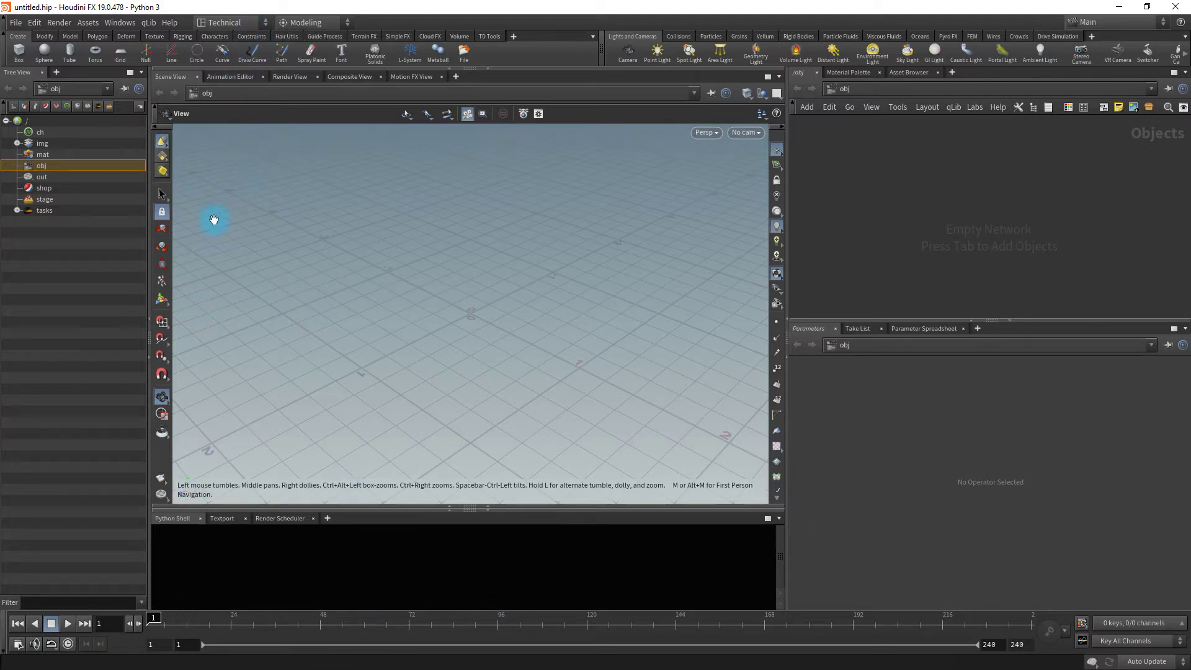
pyautogui.click(265, 22)
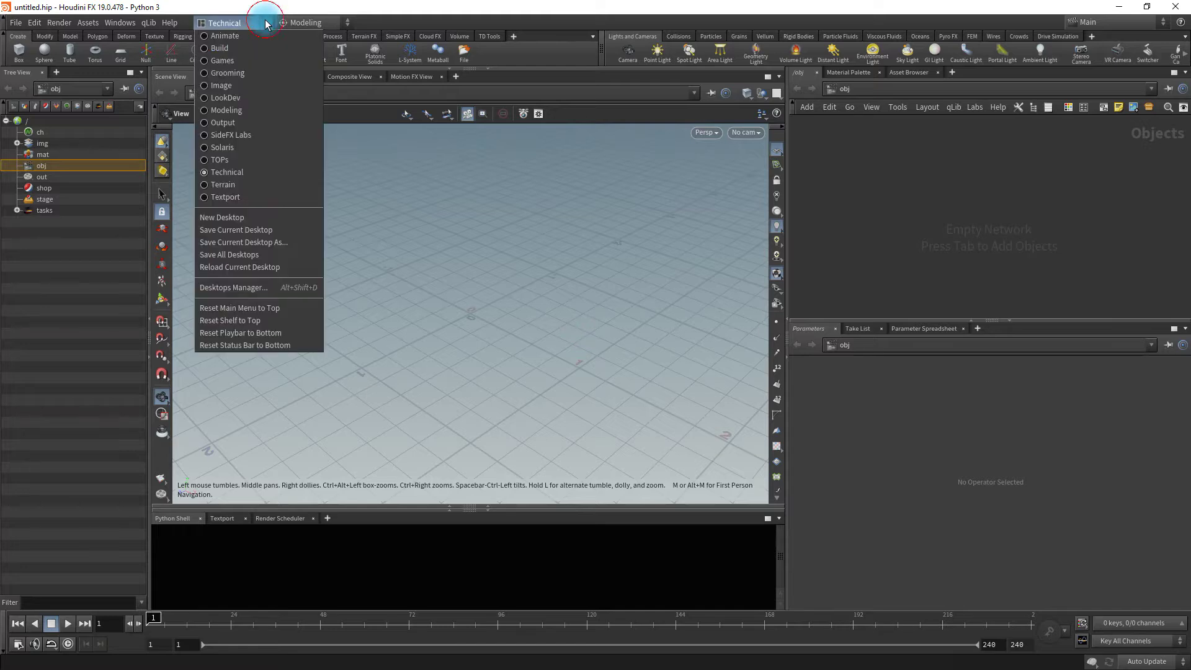
pyautogui.click(237, 110)
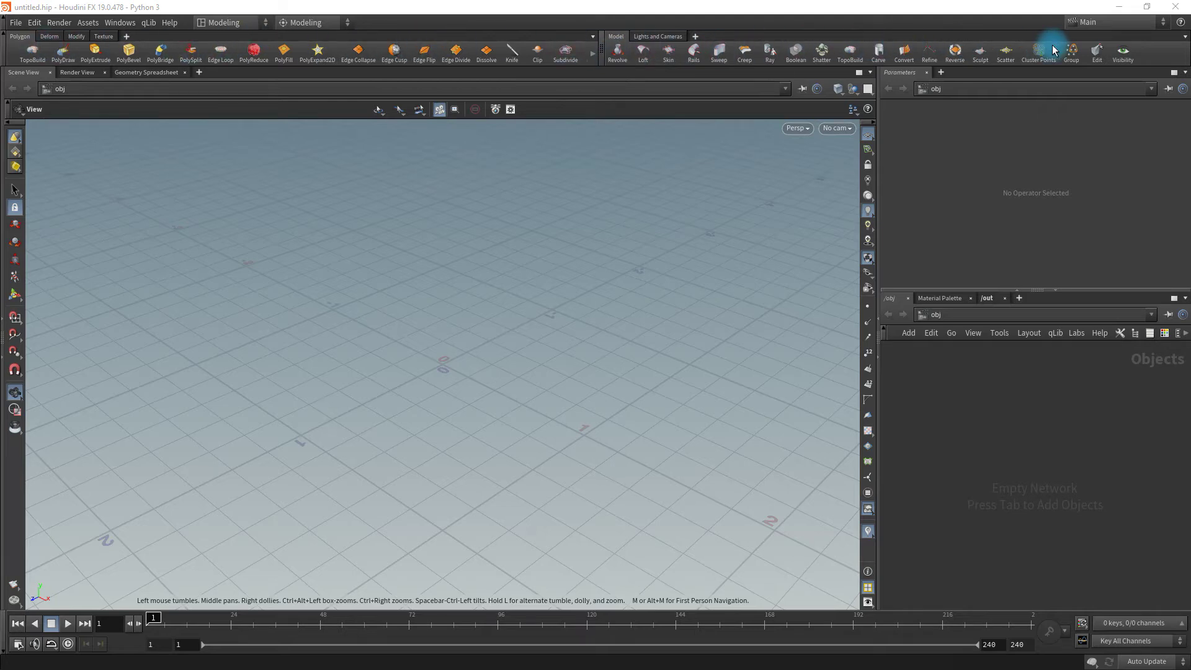
pyautogui.click(265, 27)
pyautogui.click(224, 47)
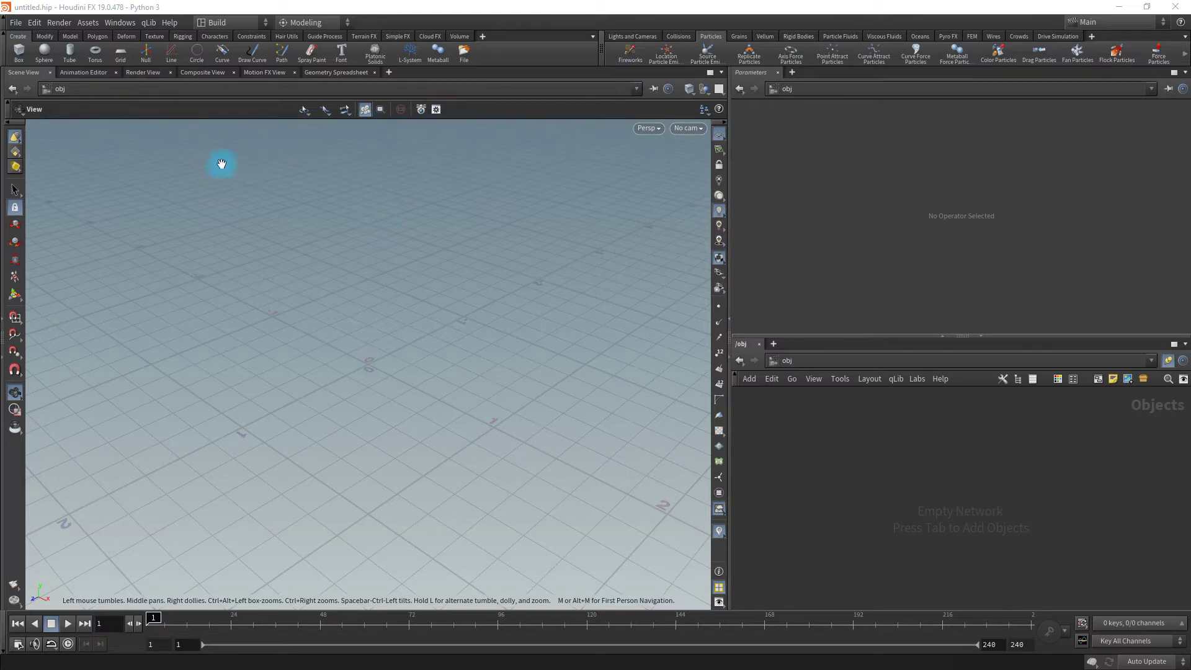
# Step: Examine the Animation Editor, Render View, Composite View, Motion FX View and Geometry Spreadsheet, and return to the Scene View
pyautogui.click(86, 75)
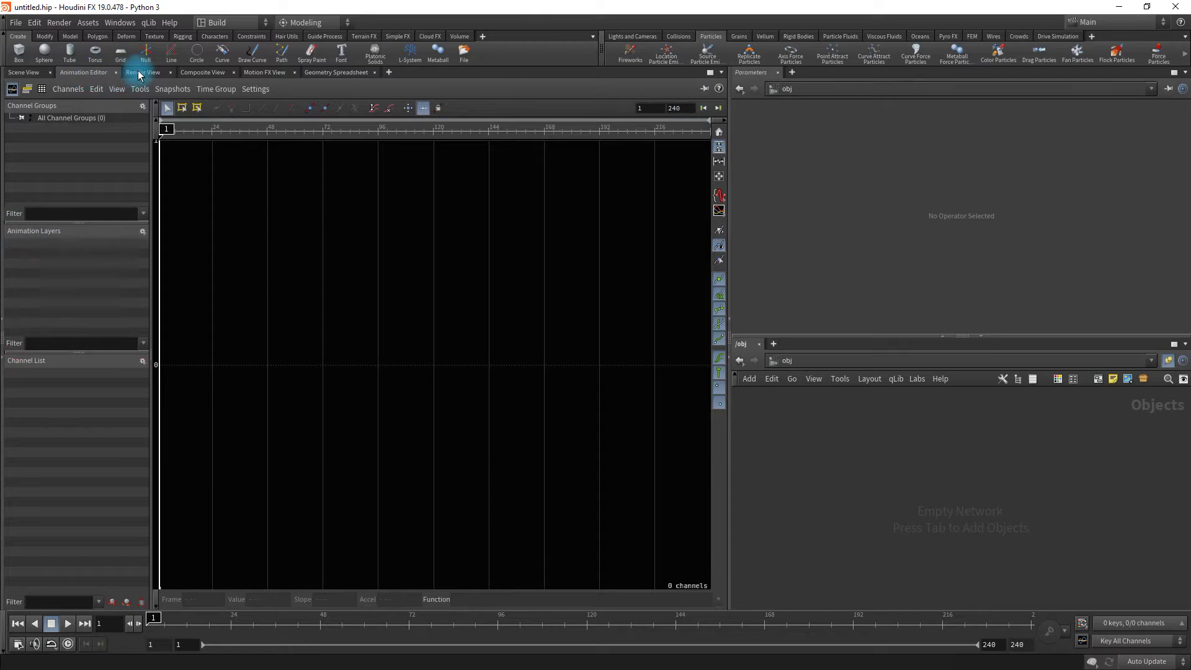
pyautogui.click(139, 75)
pyautogui.click(203, 73)
pyautogui.click(263, 71)
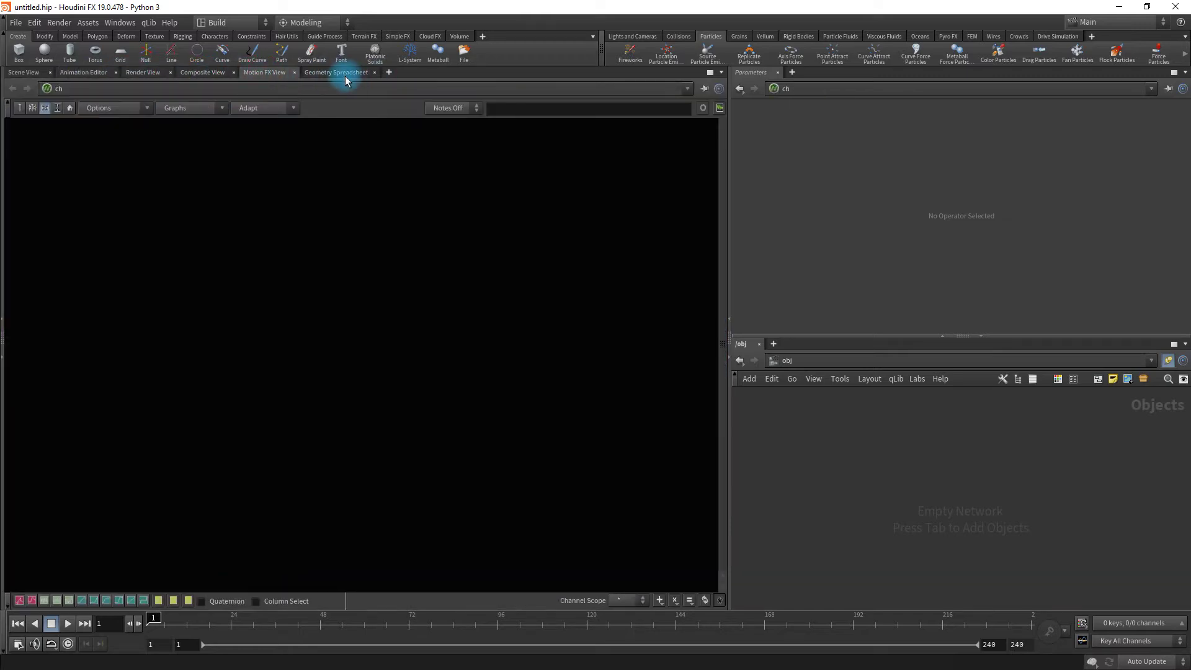
pyautogui.click(345, 75)
pyautogui.click(24, 73)
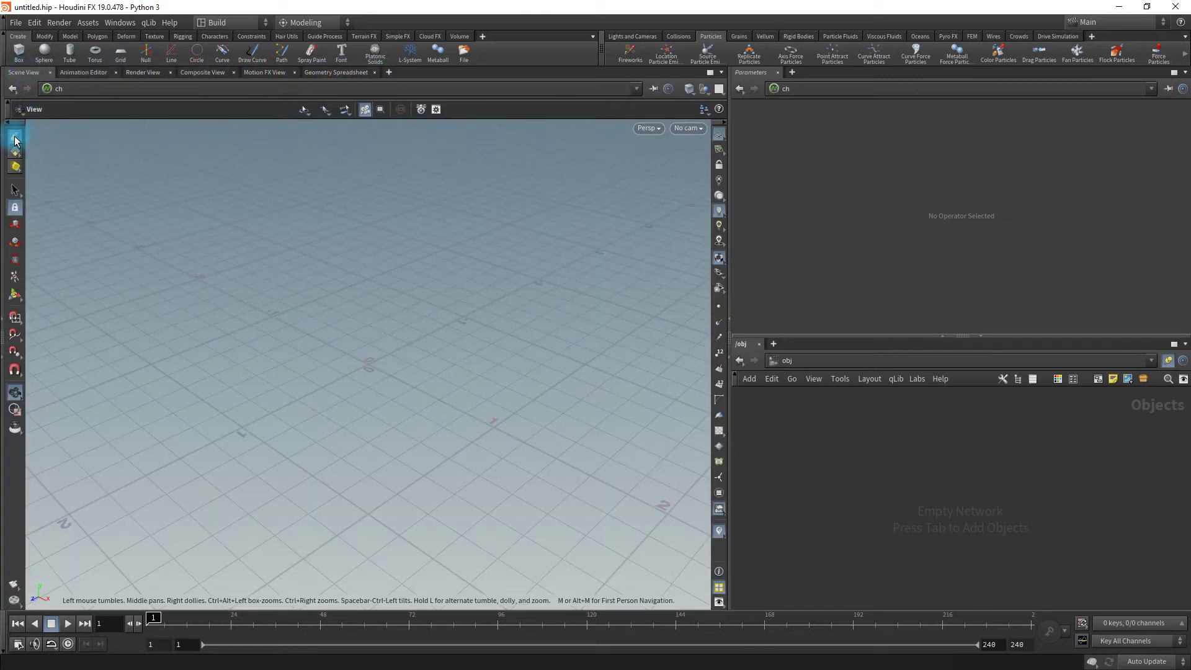
# Step: Collapse the shelf area above the panes and restore it
pyautogui.click(15, 138)
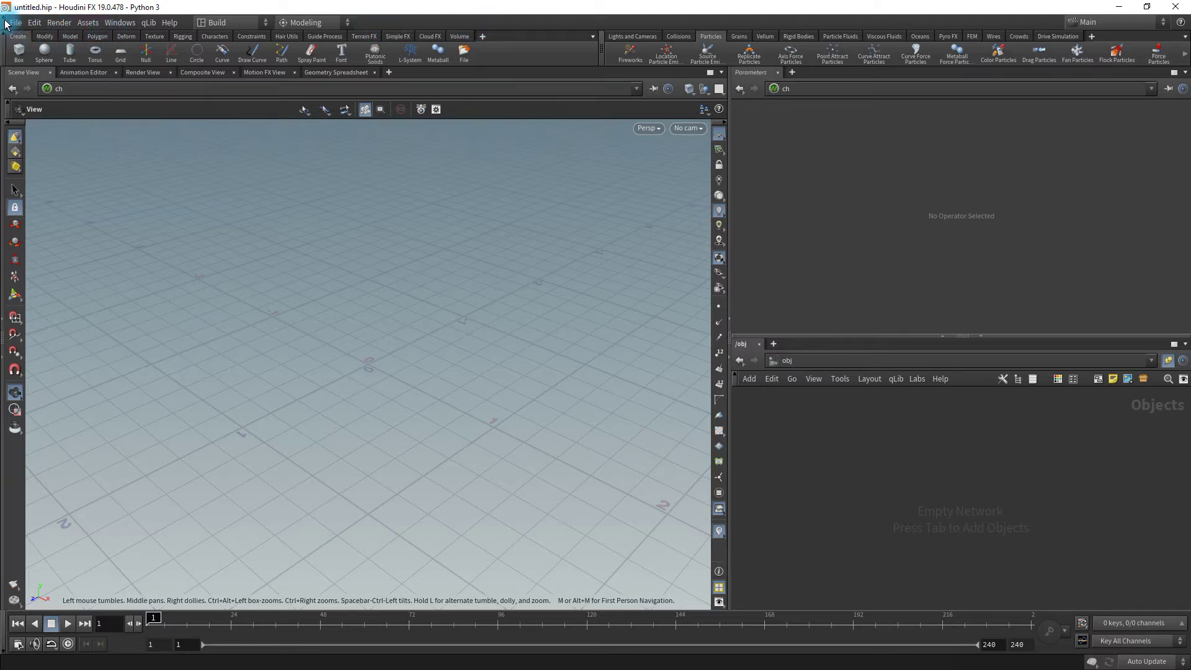
pyautogui.click(5, 52)
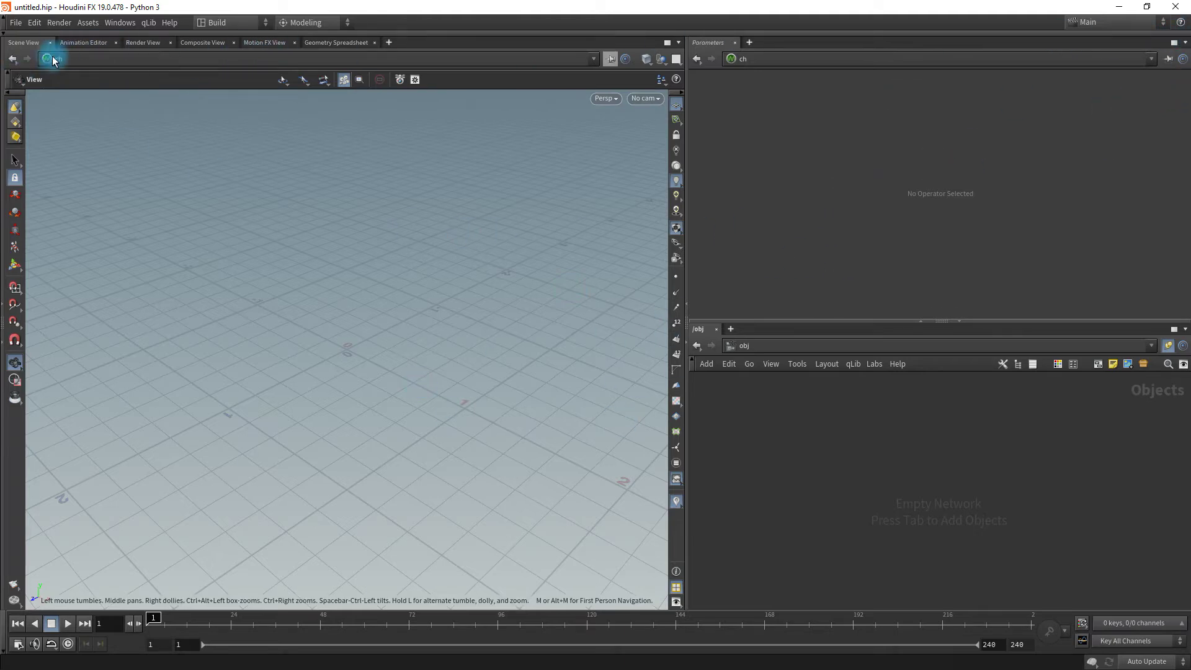
pyautogui.click(504, 31)
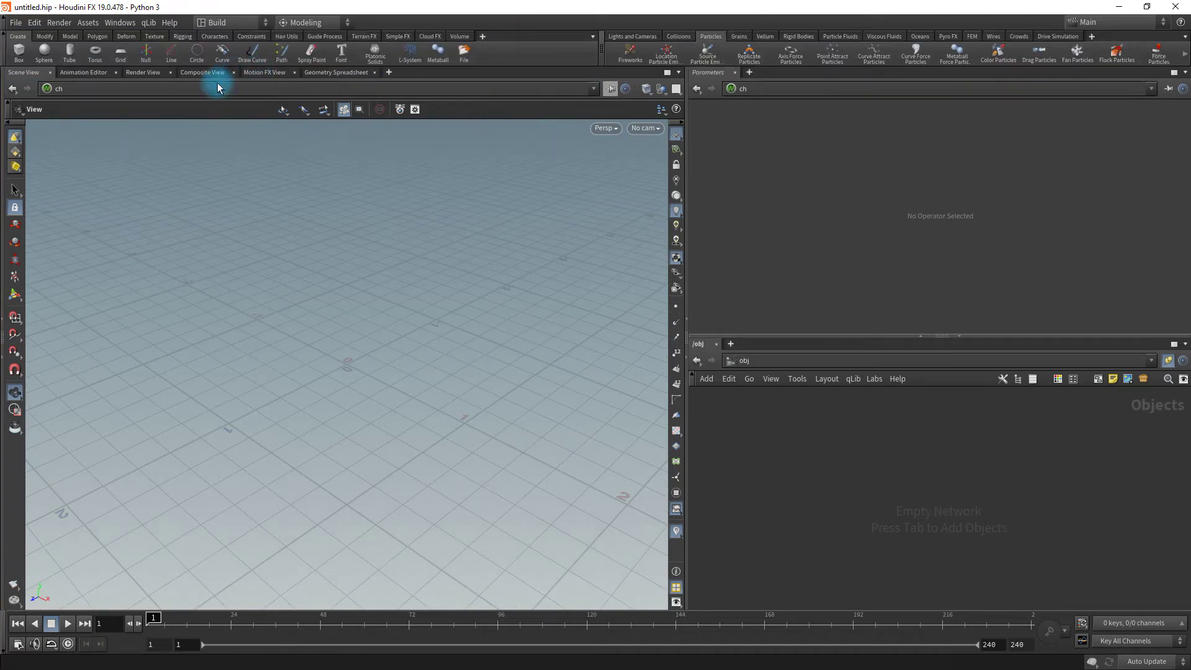
# Step: Collapse and restore the viewport's View toolbar and the vertical tool strip beside the viewport
pyautogui.click(7, 114)
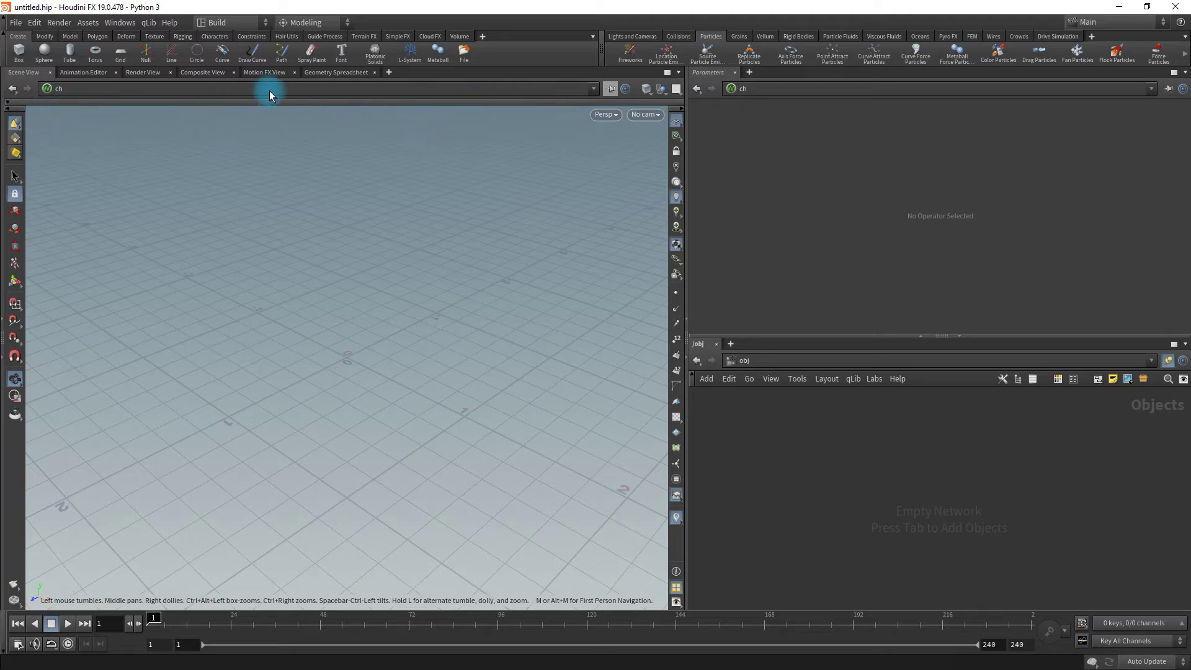
pyautogui.click(315, 102)
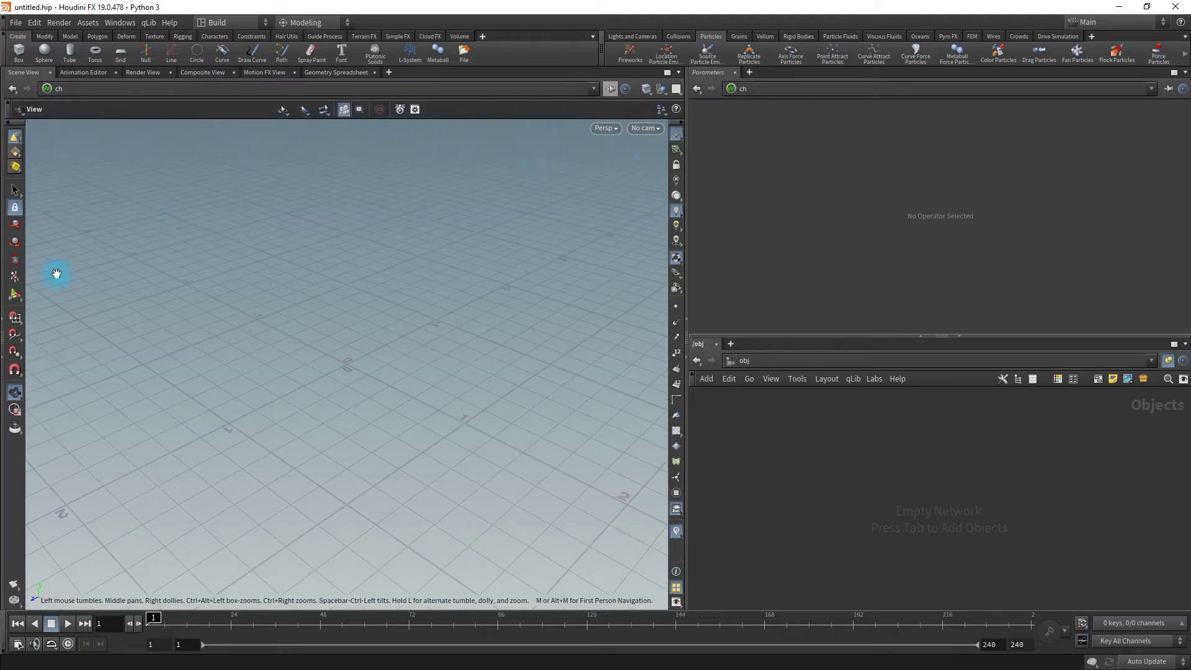
pyautogui.click(5, 127)
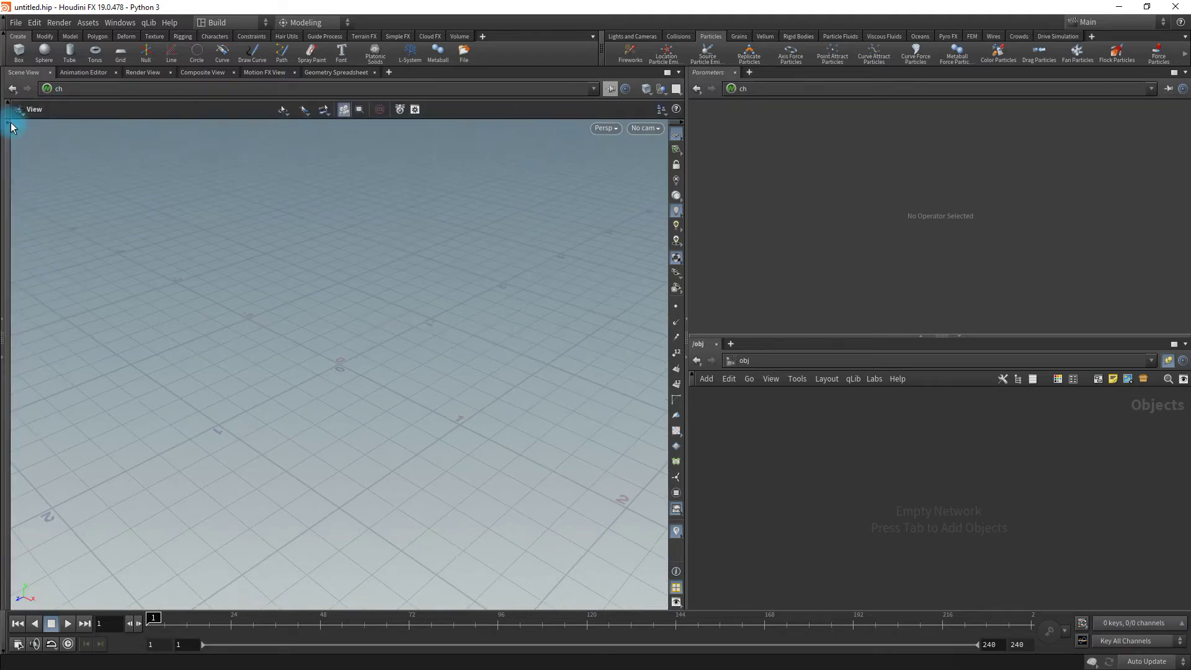
pyautogui.click(6, 147)
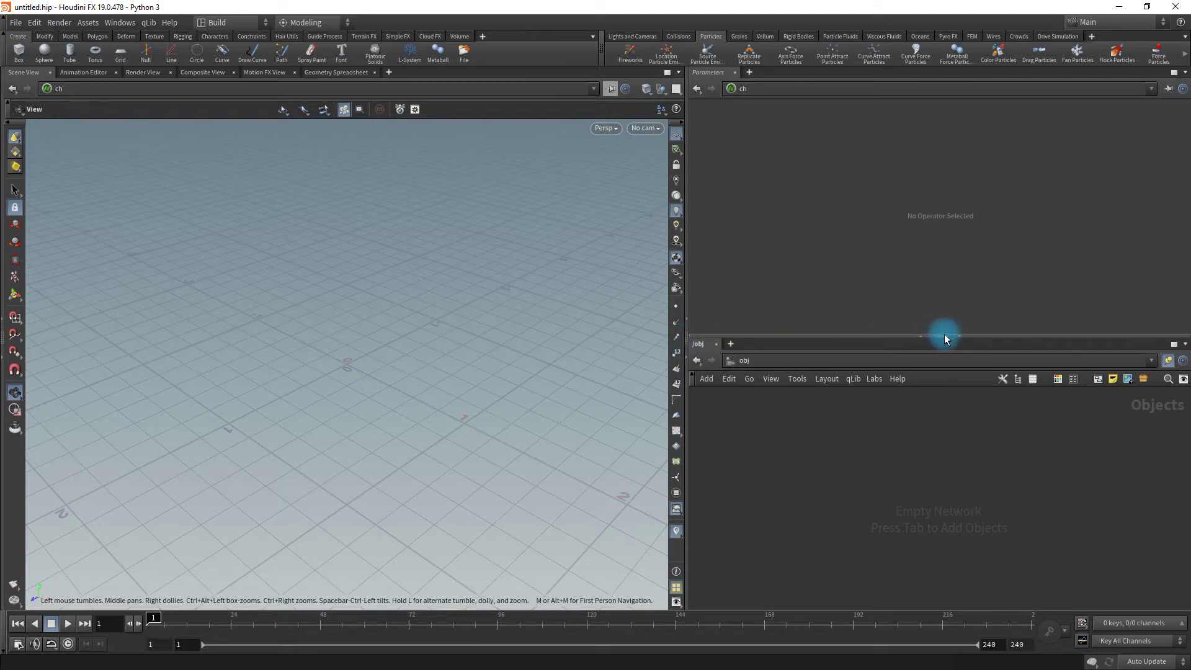
# Step: Resize the panes so the network editor is slightly taller and the scene view slightly narrower
pyautogui.moveTo(943, 338)
pyautogui.mouseDown()
pyautogui.moveTo(949, 348)
pyautogui.moveTo(941, 273)
pyautogui.moveTo(938, 359)
pyautogui.moveTo(936, 321)
pyautogui.mouseUp()
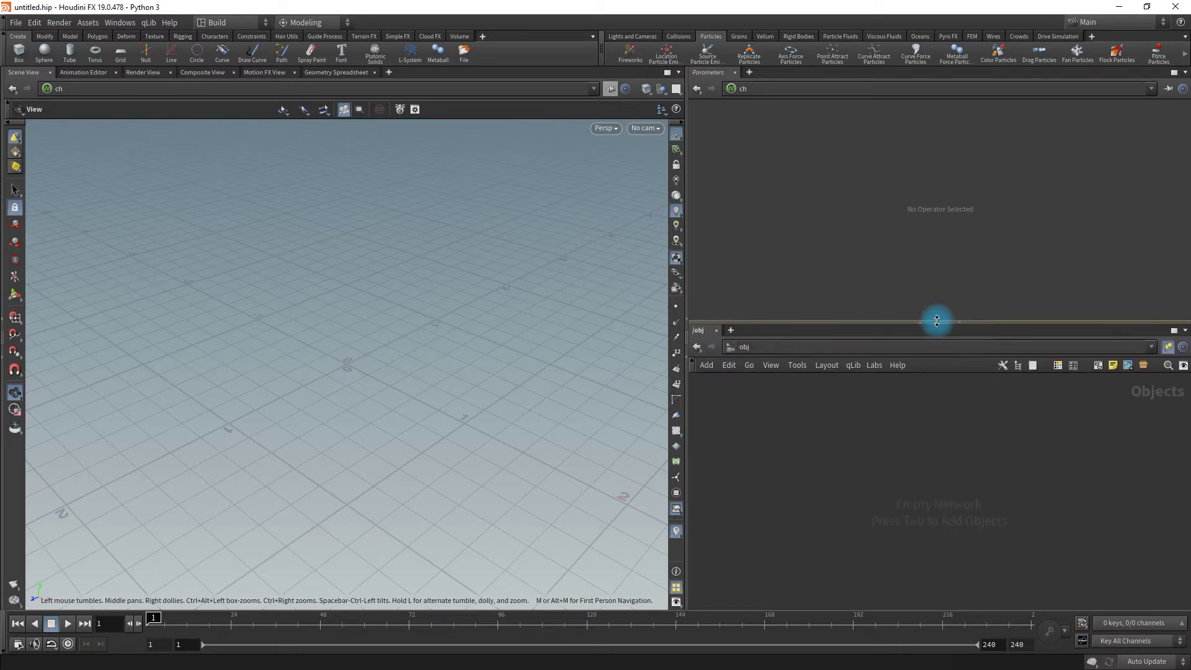
pyautogui.moveTo(690, 346)
pyautogui.mouseDown()
pyautogui.moveTo(888, 332)
pyautogui.moveTo(505, 346)
pyautogui.moveTo(682, 362)
pyautogui.mouseUp()
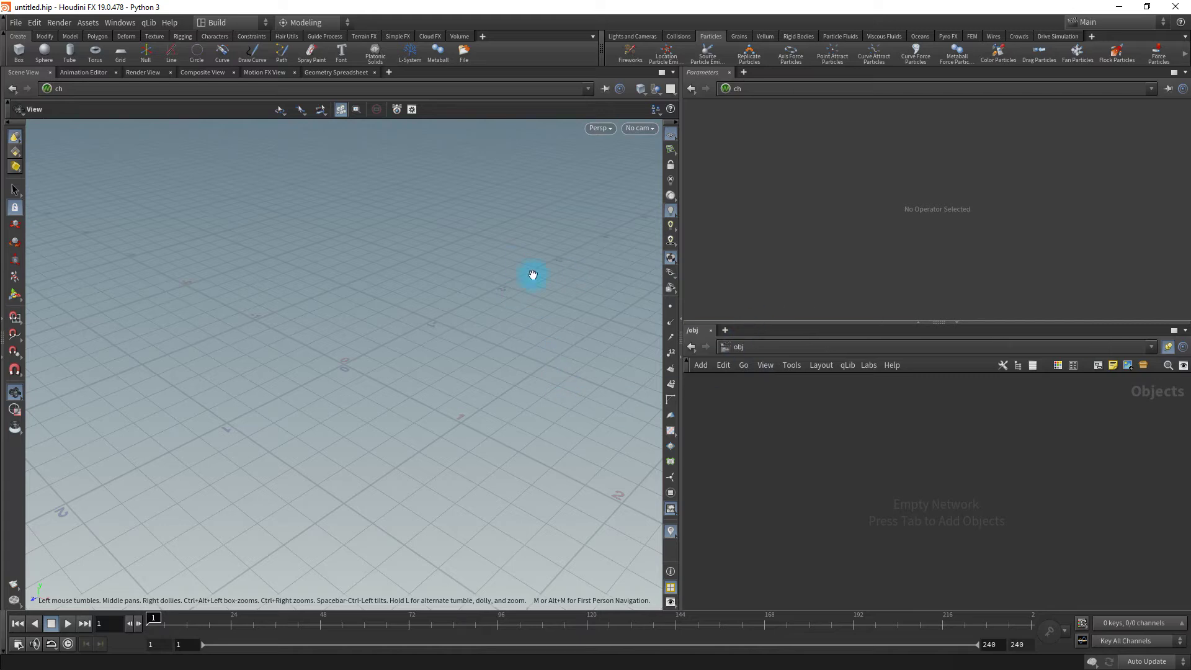
# Step: Expand the scene view to the full window width by collapsing the neighbouring panes and by maximizing its pane, restoring the split layout each time
pyautogui.click(682, 358)
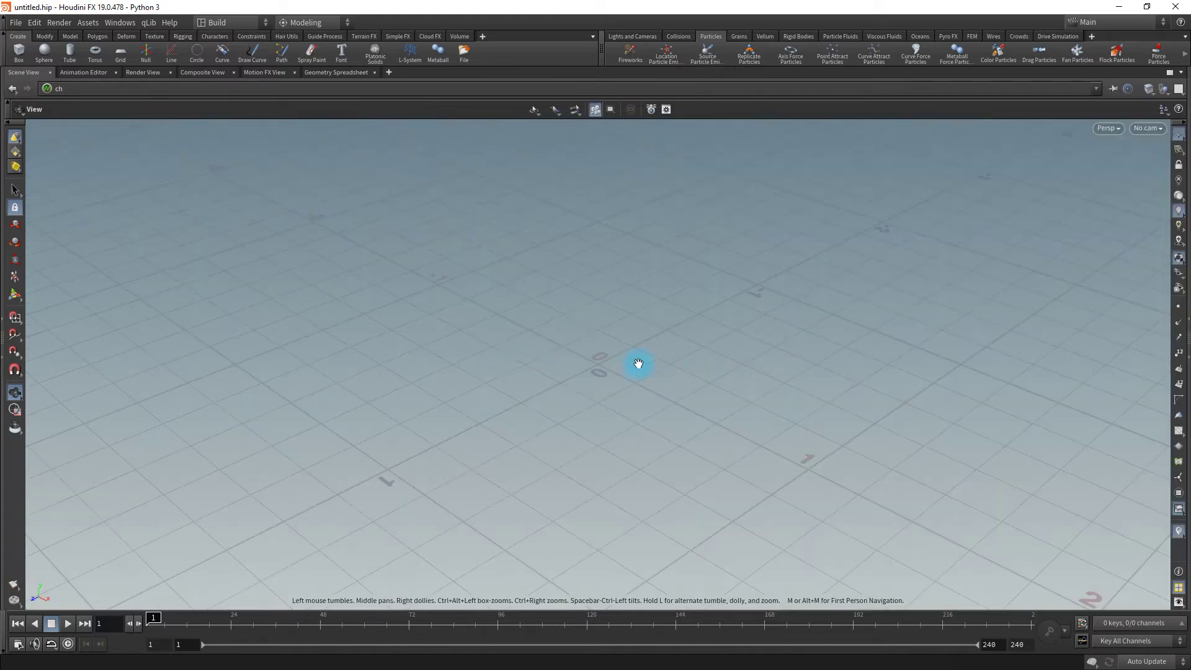
pyautogui.click(1184, 356)
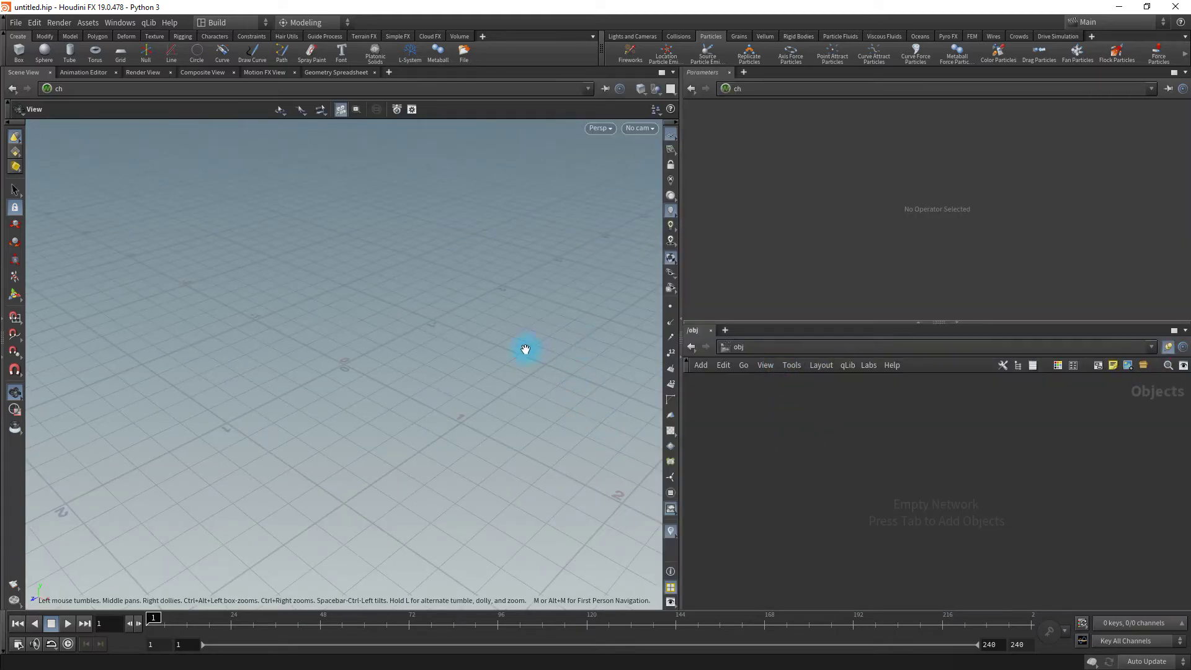
pyautogui.click(661, 72)
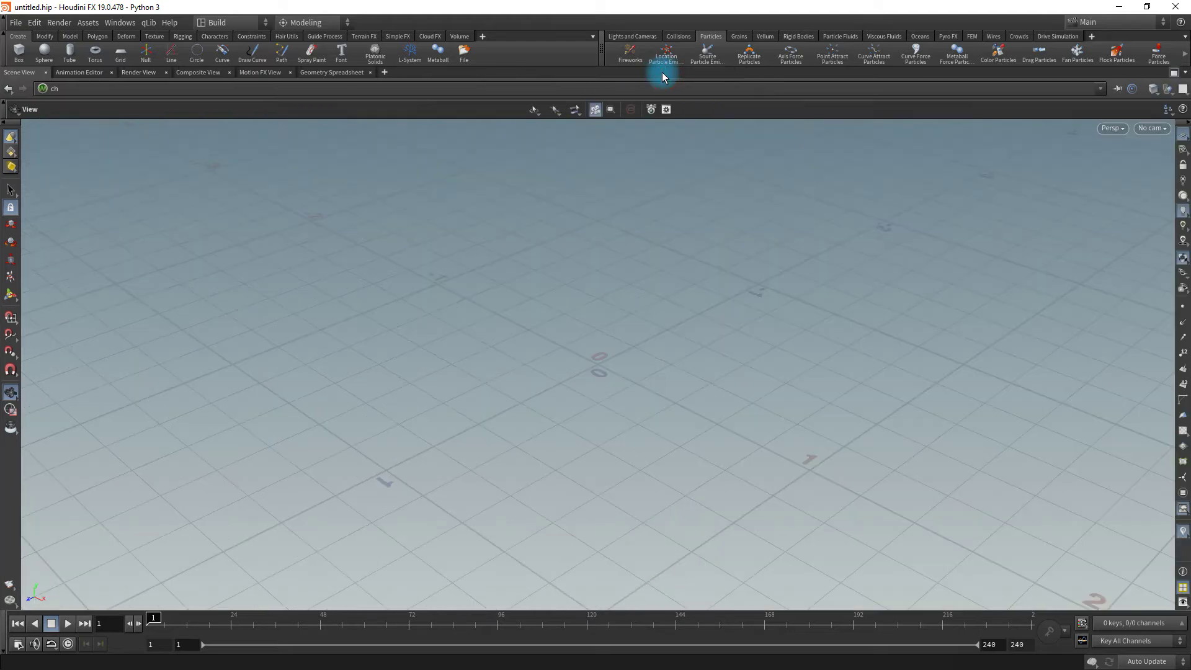
pyautogui.click(1174, 73)
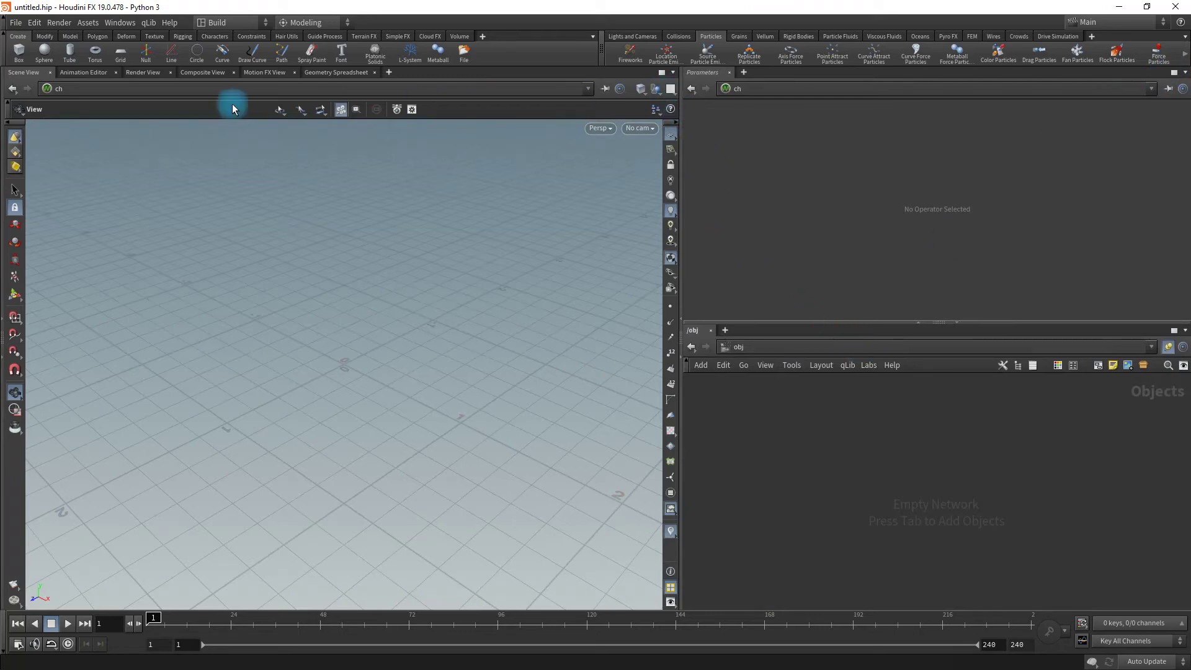
# Step: Switch the viewport layout to Four Views and return it to Single View
pyautogui.click(668, 93)
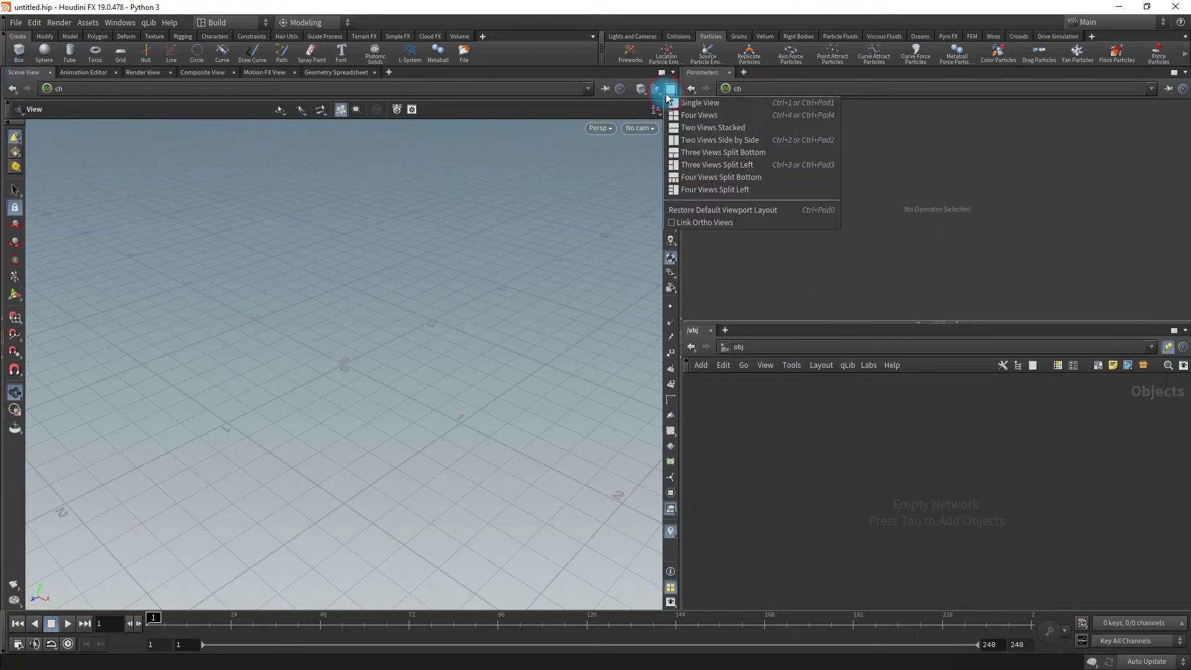
pyautogui.click(715, 118)
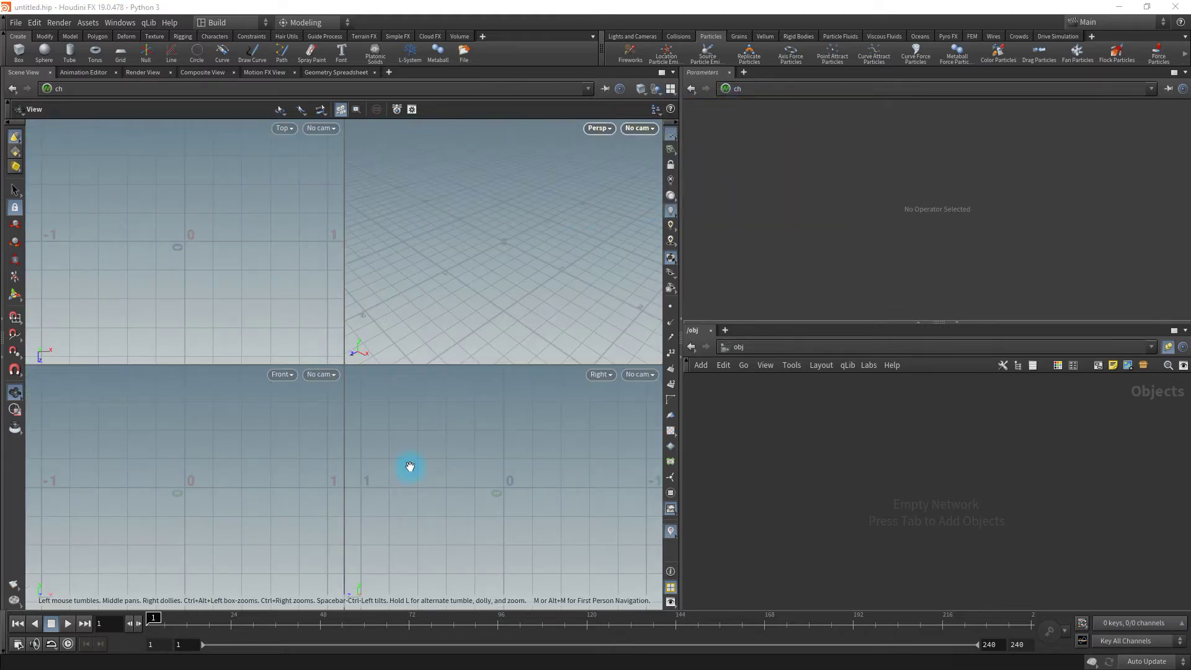
pyautogui.click(669, 92)
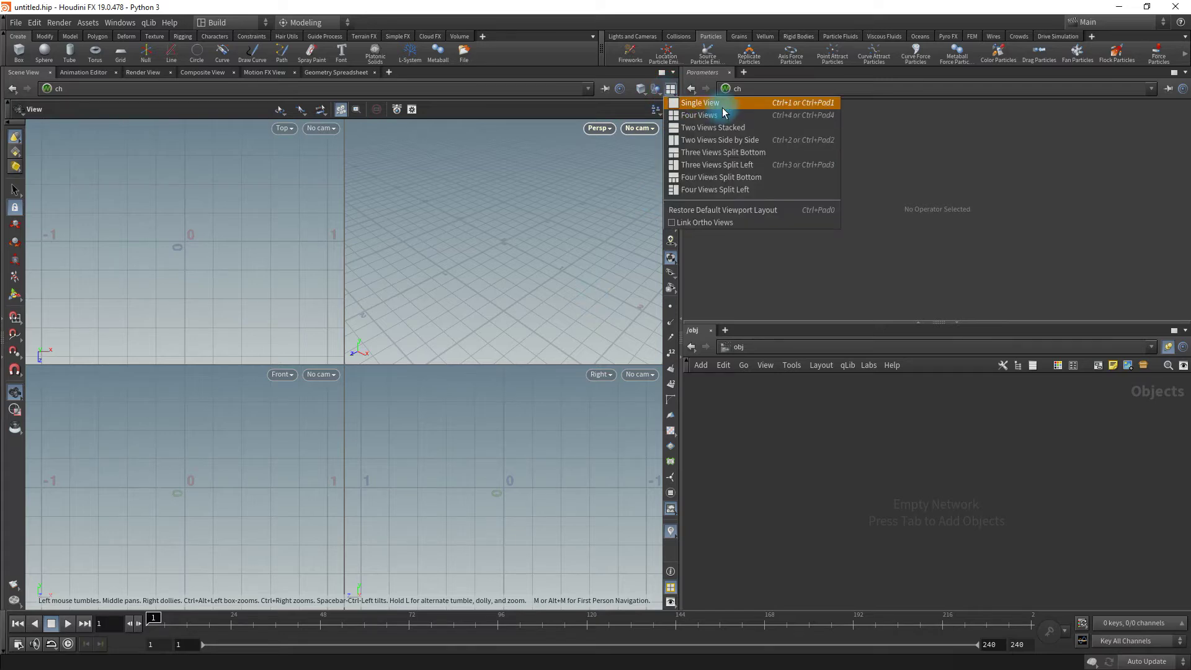
pyautogui.click(713, 104)
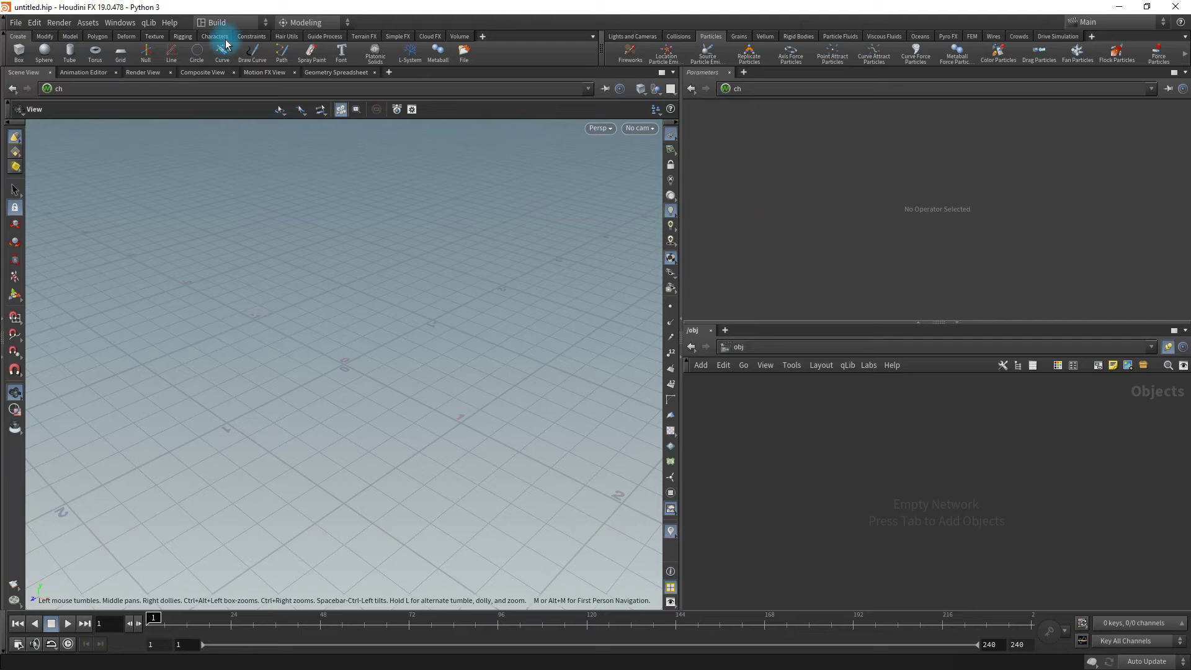
# Step: Create a new desktop and split its Scene View pane left/right
pyautogui.click(256, 23)
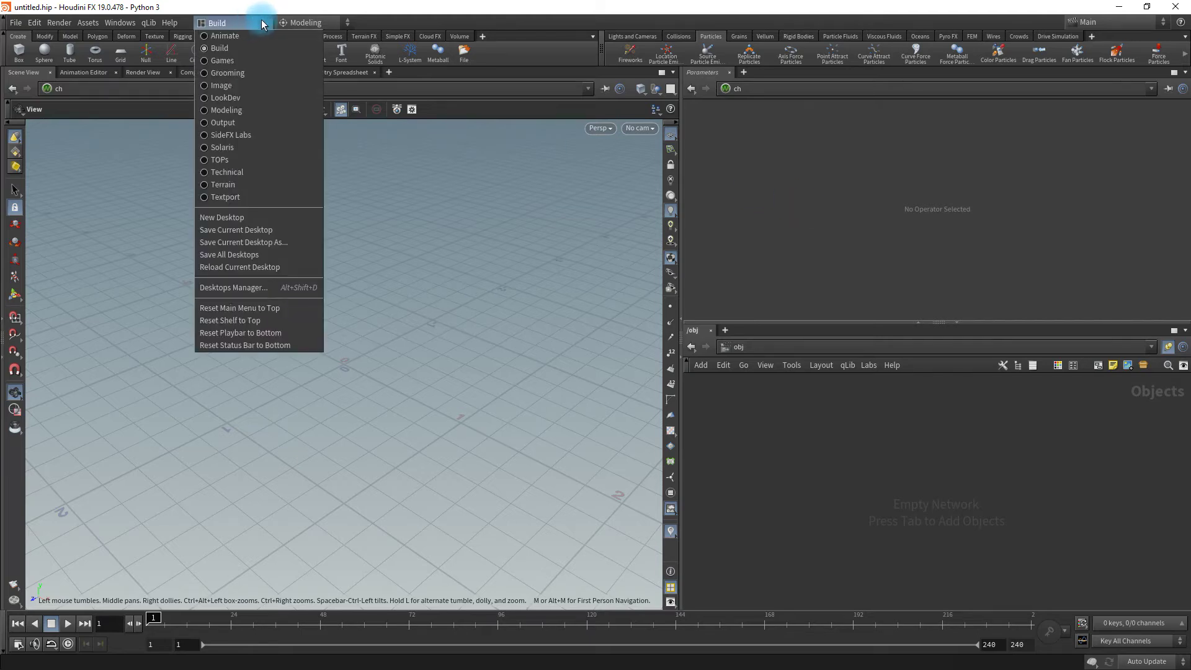
pyautogui.click(245, 218)
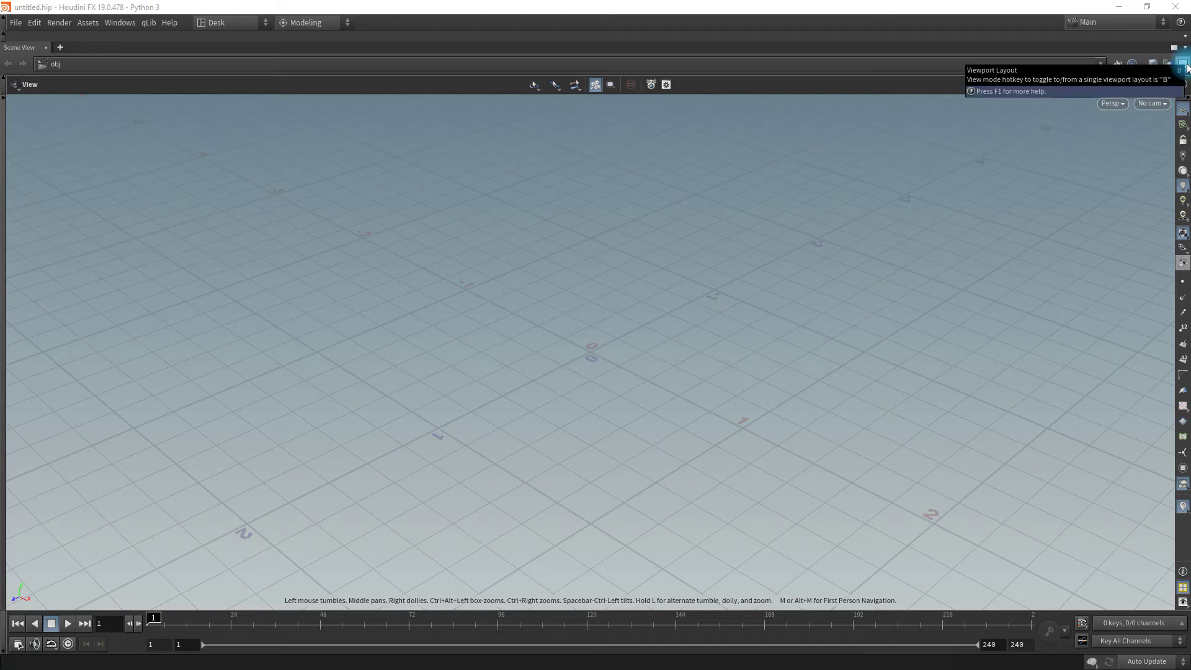
pyautogui.click(1182, 65)
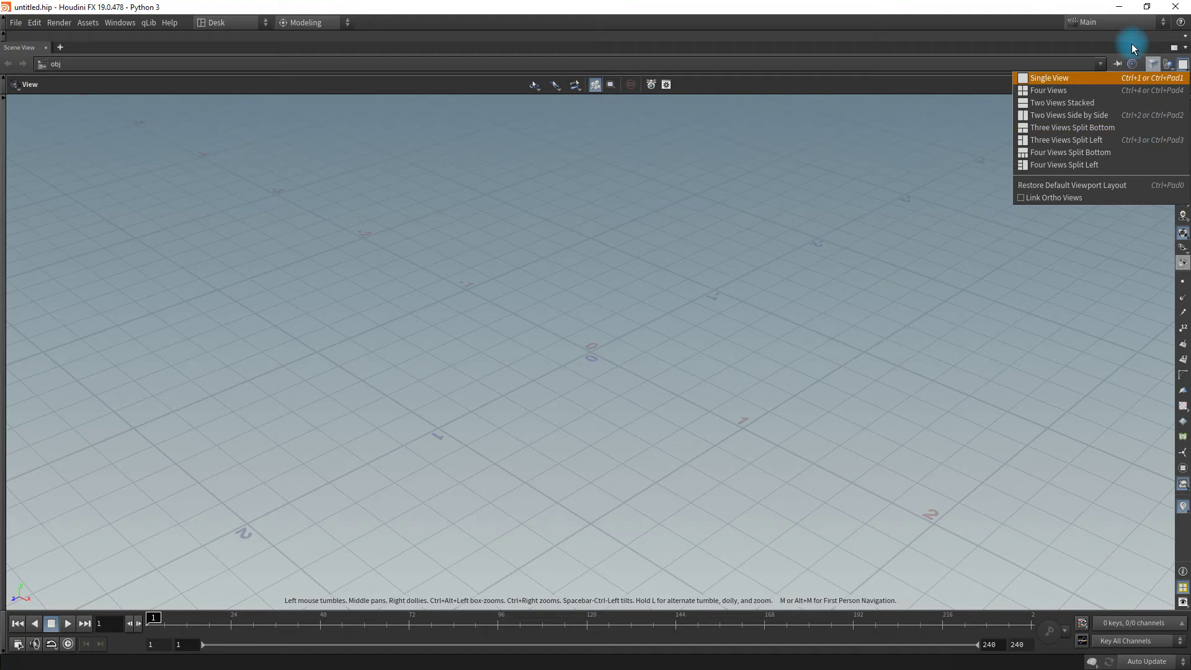
pyautogui.click(1180, 49)
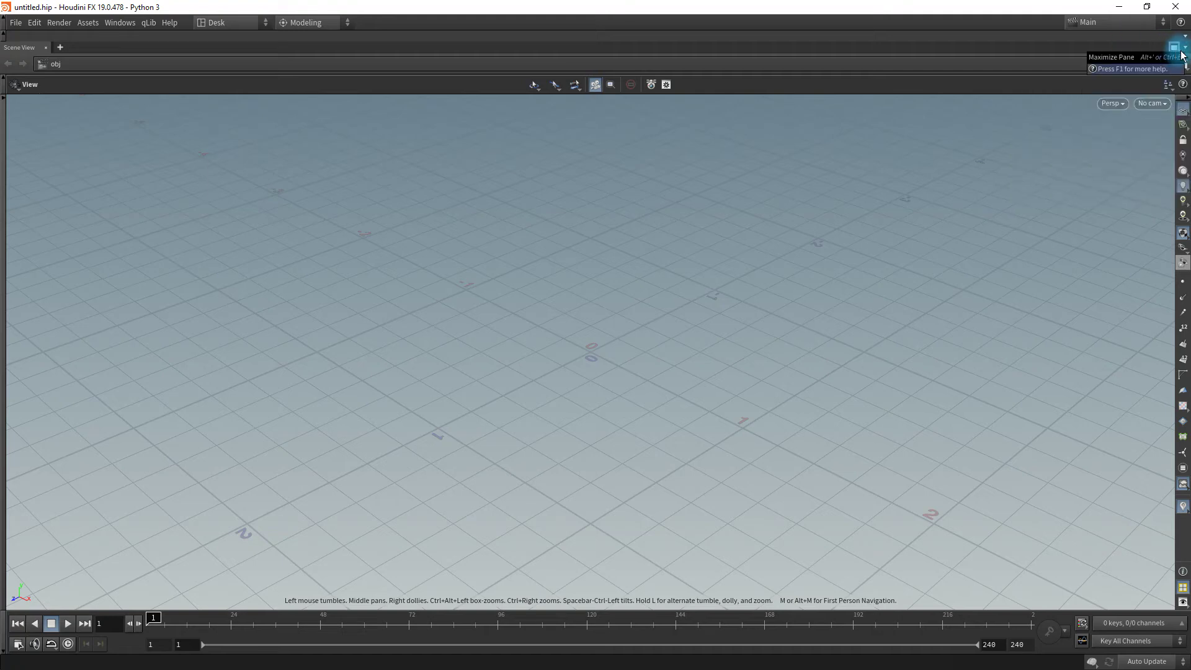
pyautogui.click(1185, 52)
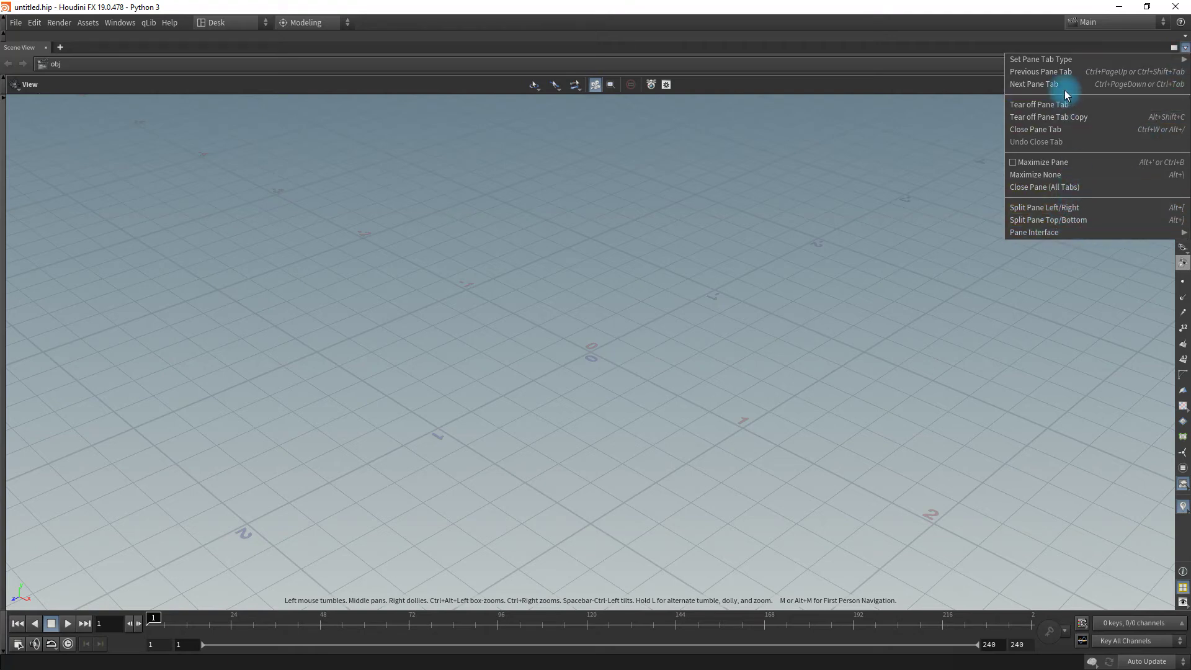
pyautogui.click(1074, 207)
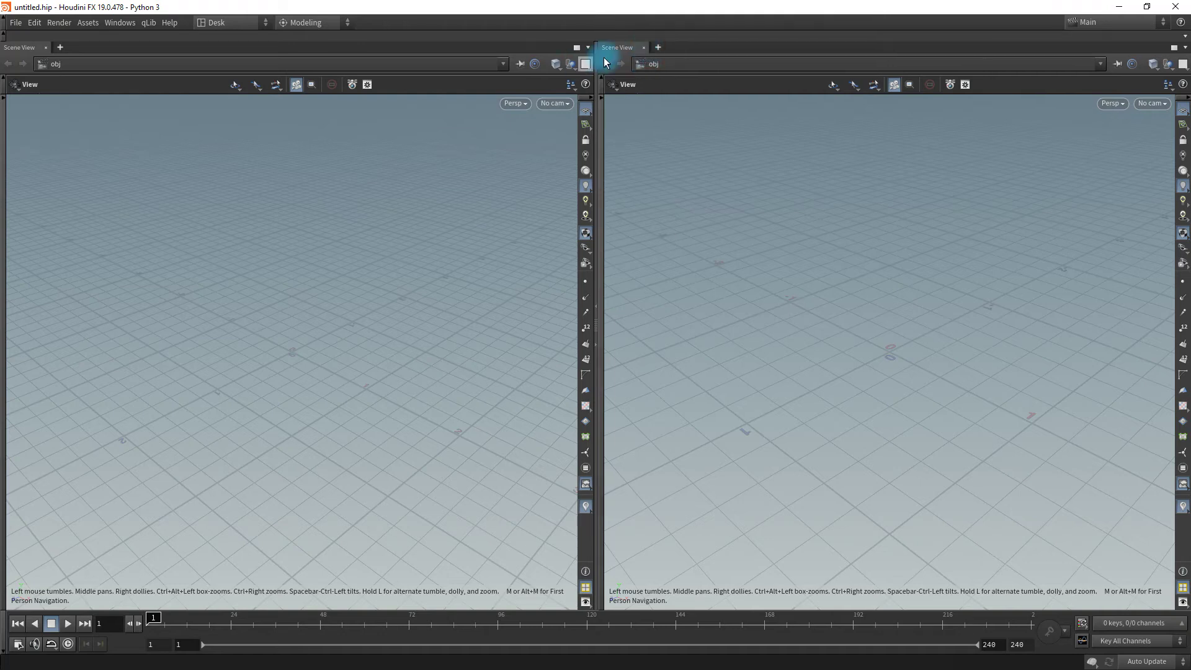
# Step: Make the second pane a network editor in place of its duplicate scene view
pyautogui.click(657, 48)
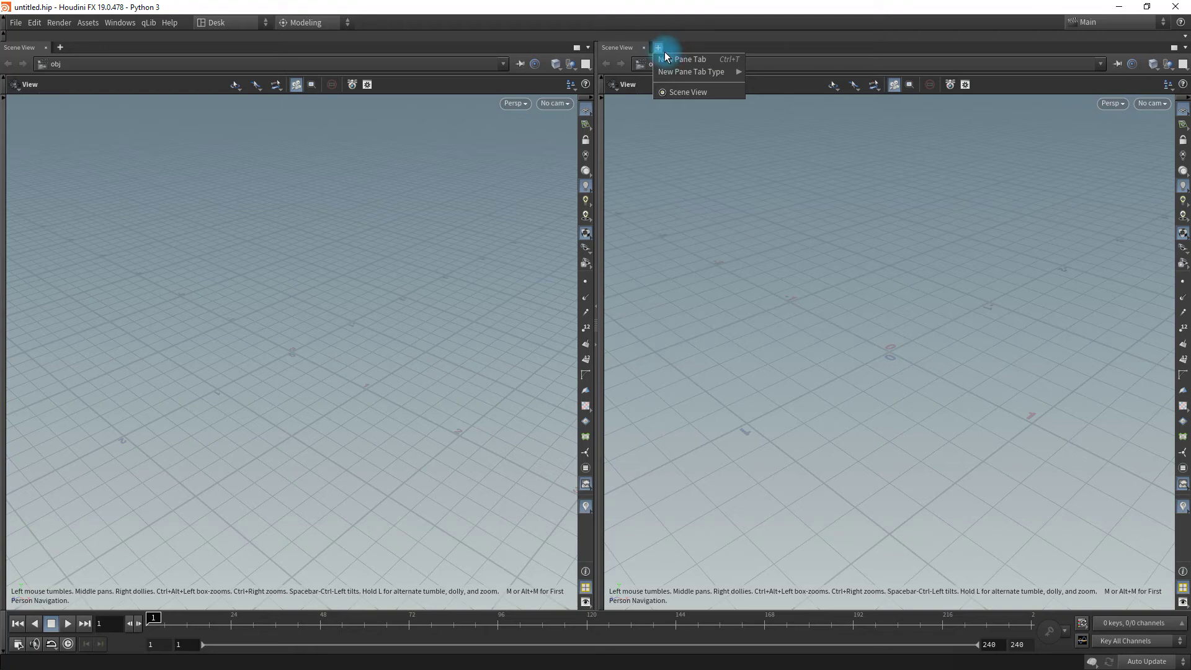
pyautogui.moveTo(687, 73)
pyautogui.click(783, 72)
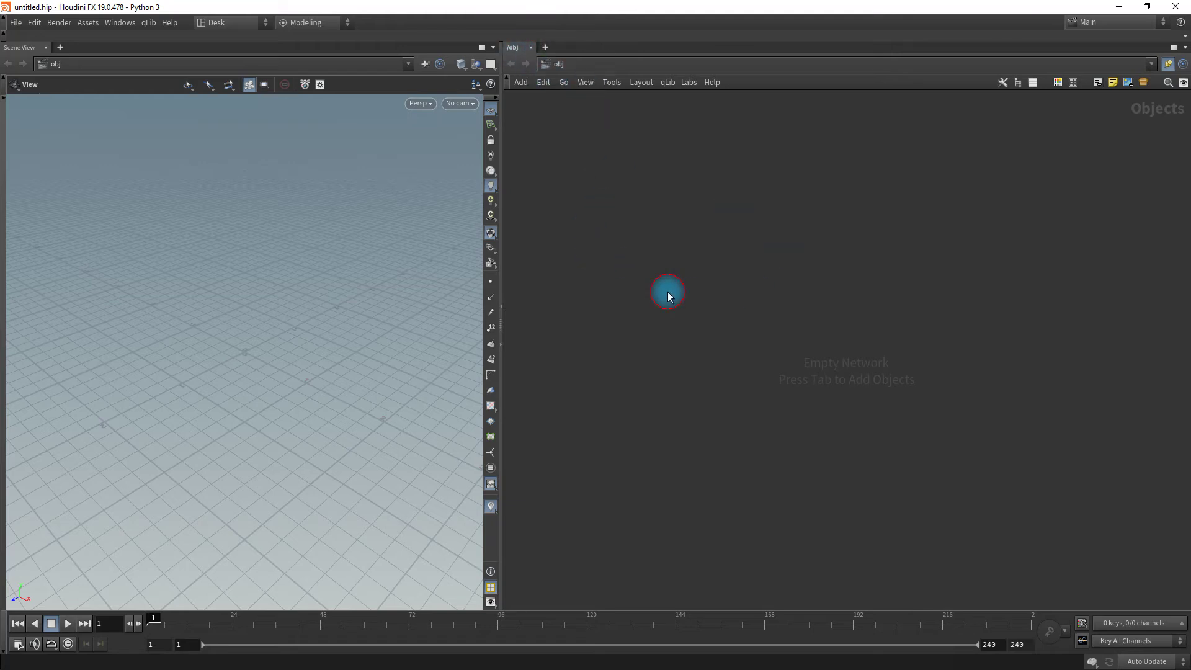
# Step: Add a Geometry object to the empty object network and go inside it
pyautogui.press('Tab')
pyautogui.write('geo')
pyautogui.press('Return')
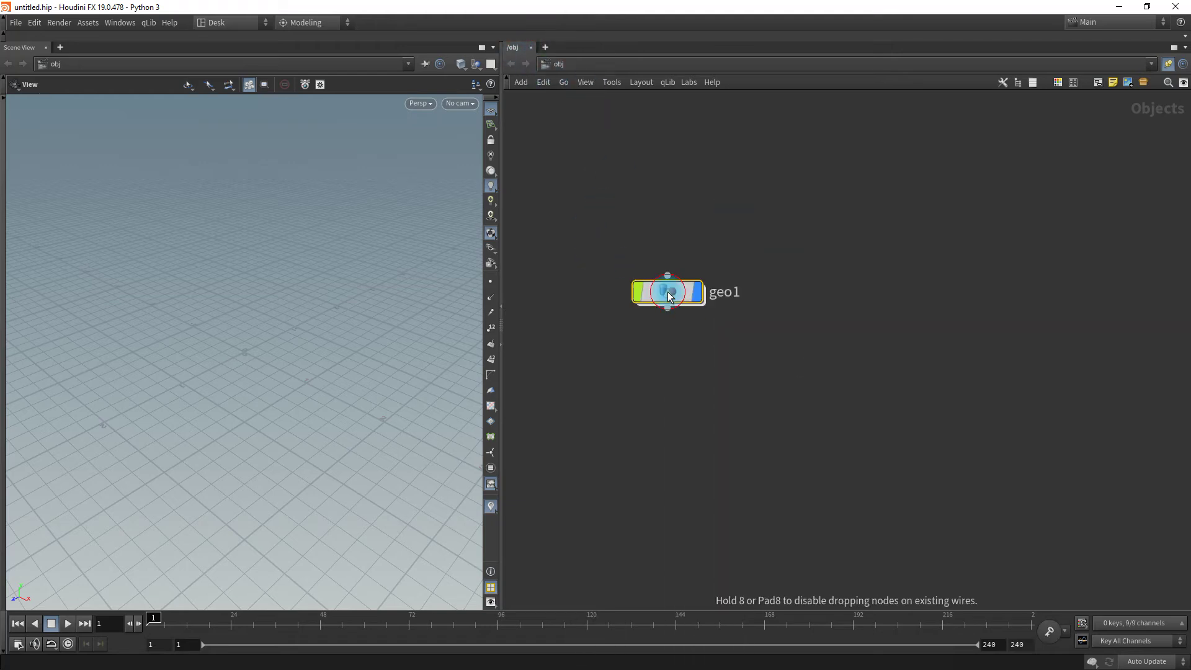
pyautogui.doubleClick(669, 296)
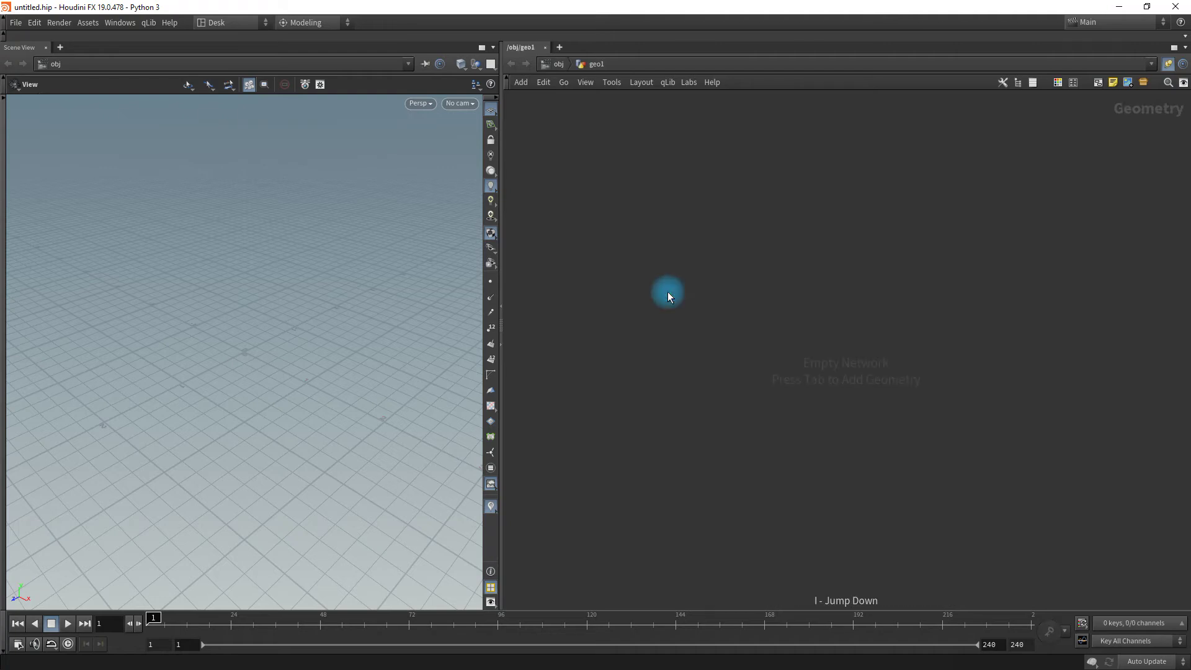
# Step: Place a Box node inside the geometry object's network
pyautogui.press('Tab')
pyautogui.write('bo')
pyautogui.press('Return')
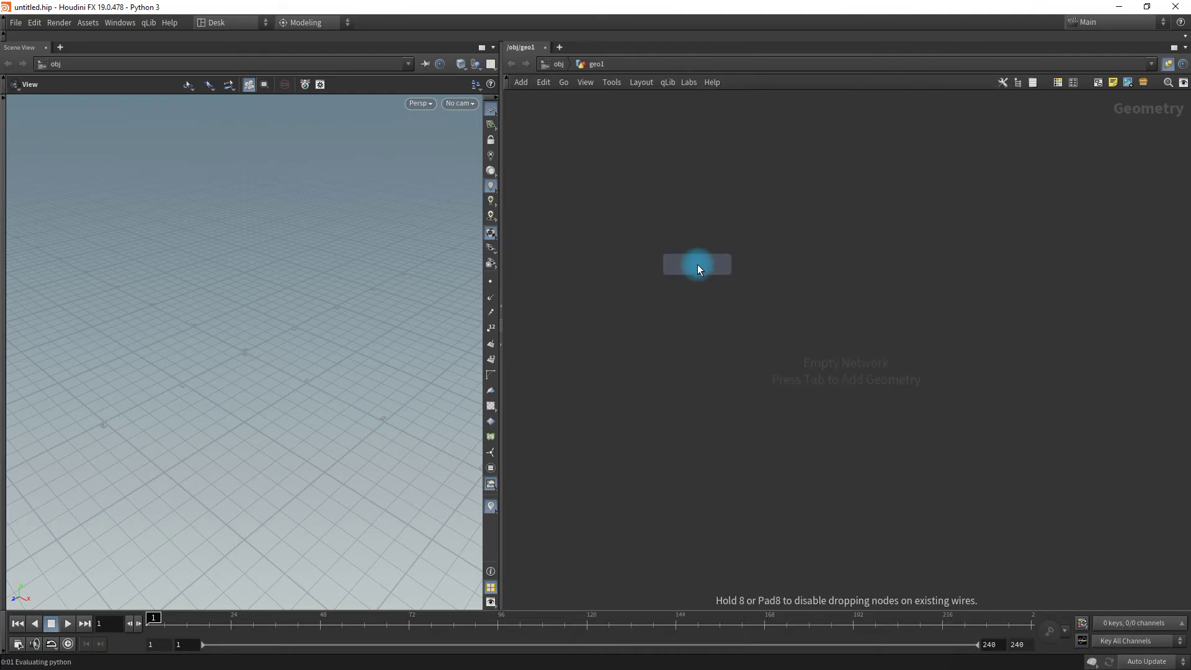
pyautogui.click(697, 264)
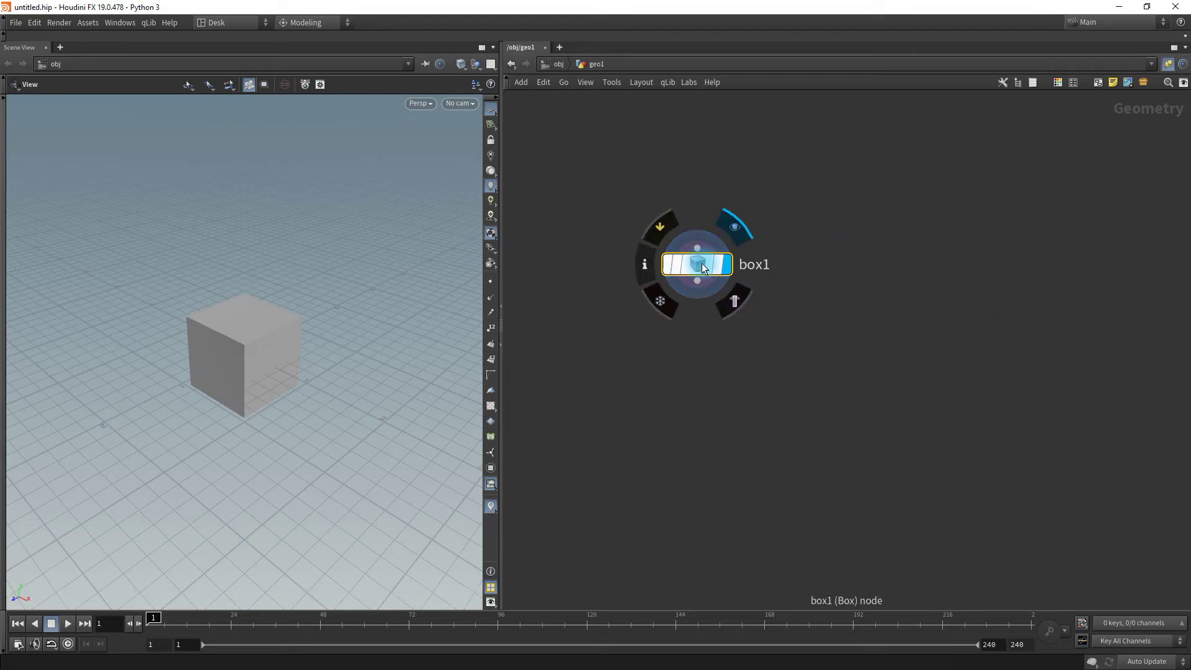
# Step: Widen the scene view to about half the window and reposition the box node in the network
pyautogui.moveTo(702, 263)
pyautogui.mouseDown()
pyautogui.moveTo(683, 315)
pyautogui.moveTo(686, 277)
pyautogui.mouseUp()
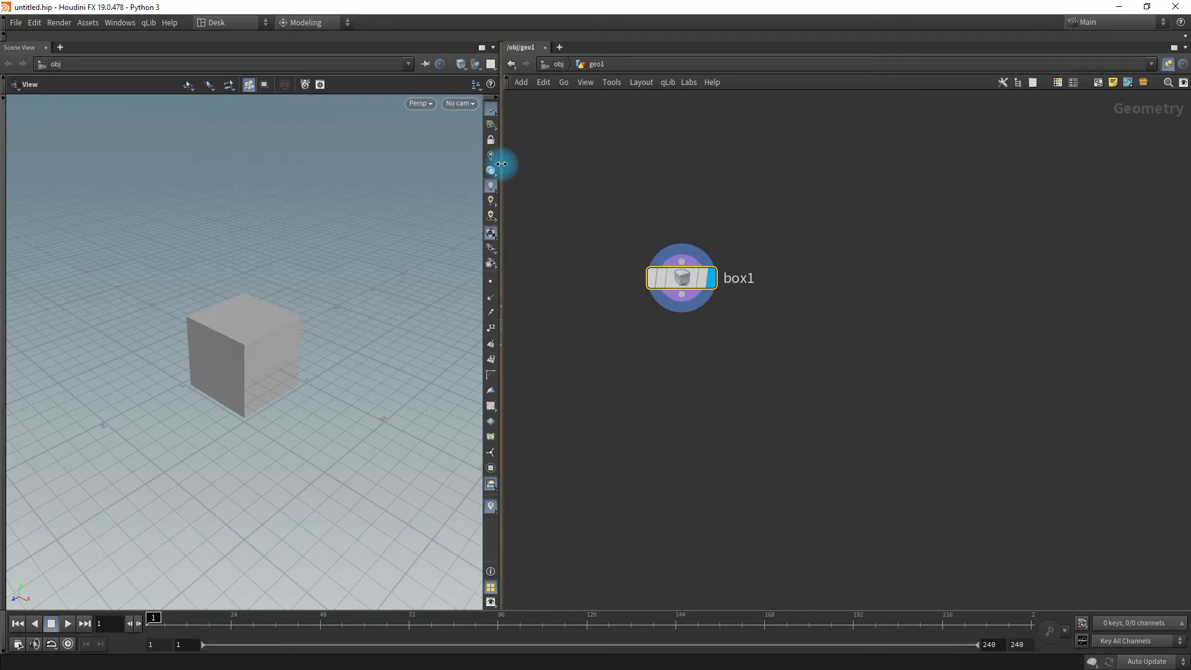
pyautogui.moveTo(501, 163); pyautogui.dragTo(600, 166)
pyautogui.moveTo(741, 280); pyautogui.dragTo(769, 293)
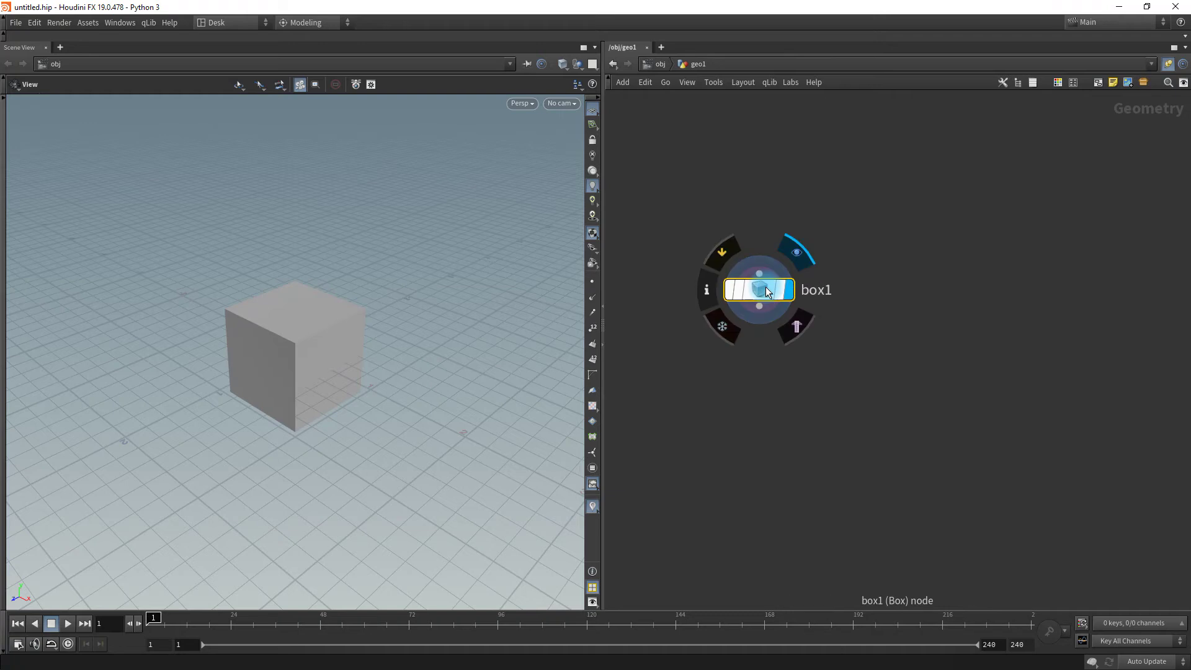
# Step: Show the box node's parameter overlay in the network editor, extend it to full height, and hide it again
pyautogui.press('p')
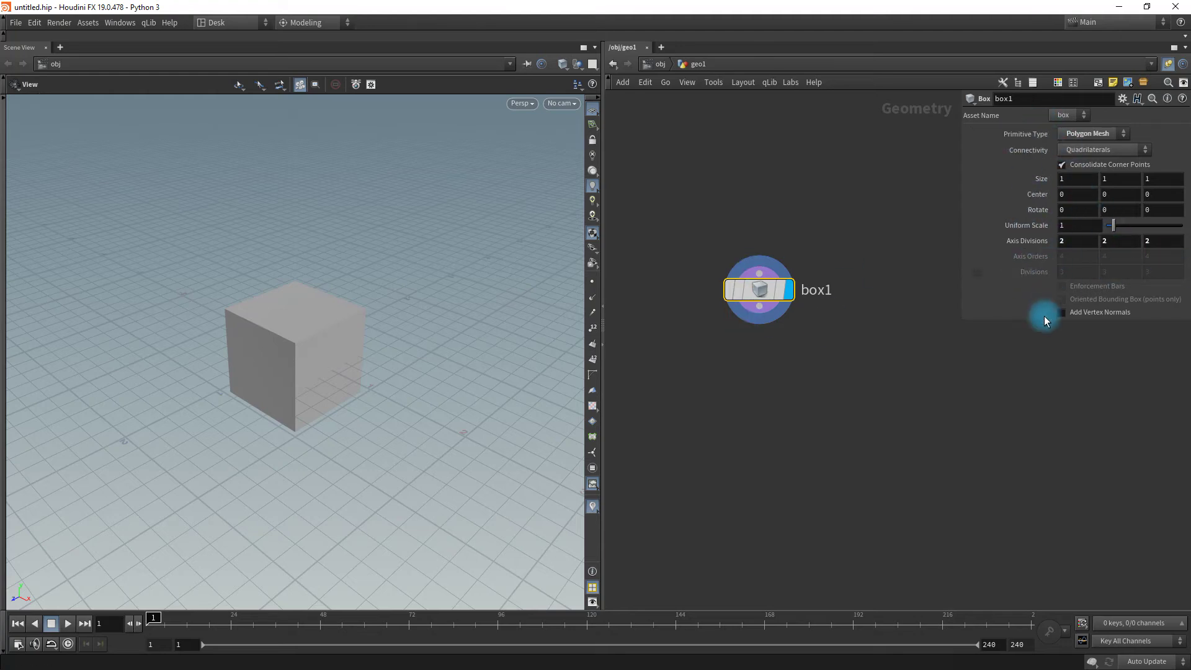
pyautogui.moveTo(1029, 319); pyautogui.dragTo(1071, 594)
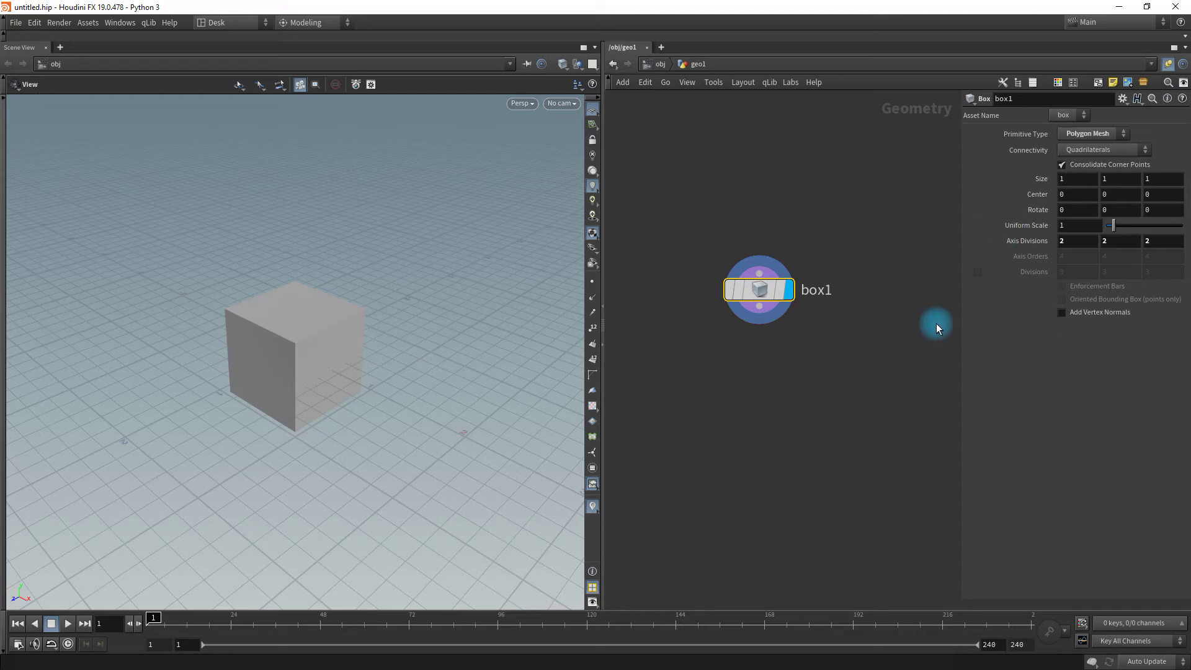
pyautogui.press('p')
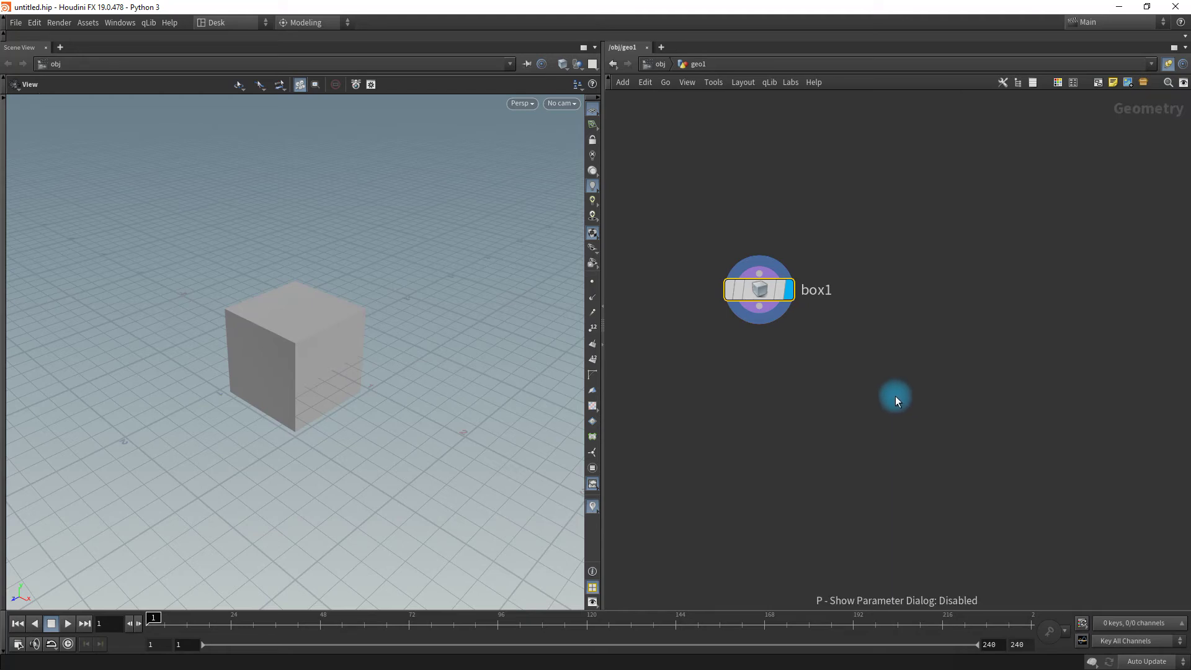
# Step: Split the network editor pane left/right and frame the box node in the original network editor
pyautogui.click(1183, 48)
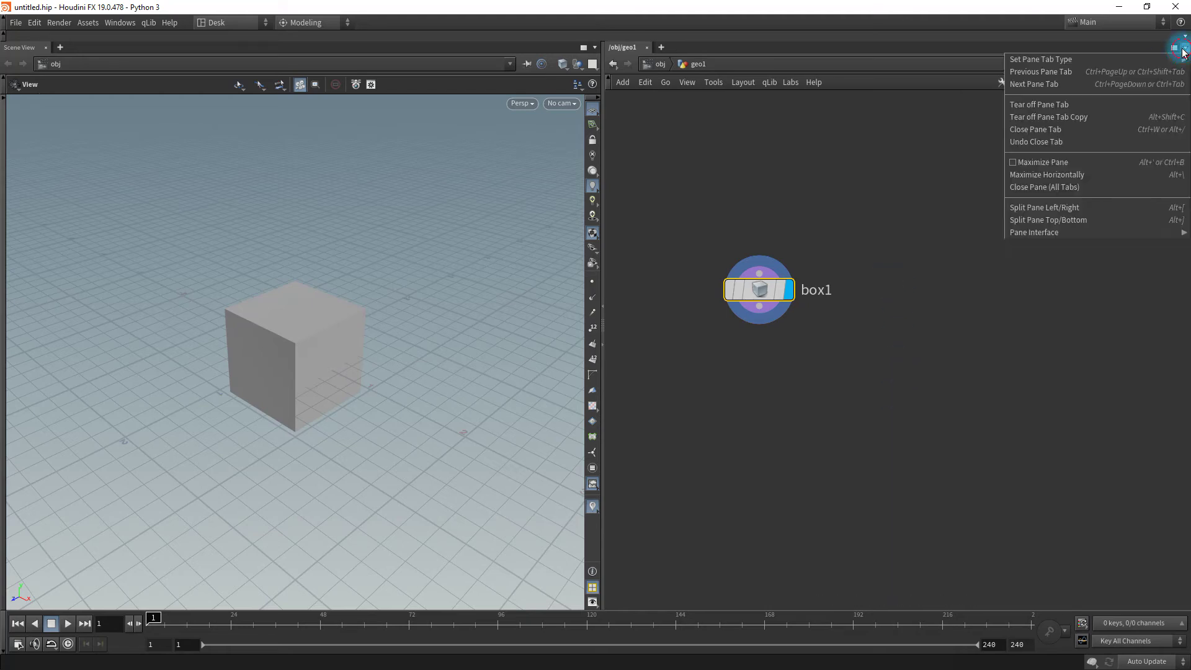
pyautogui.click(1080, 213)
pyautogui.press('h')
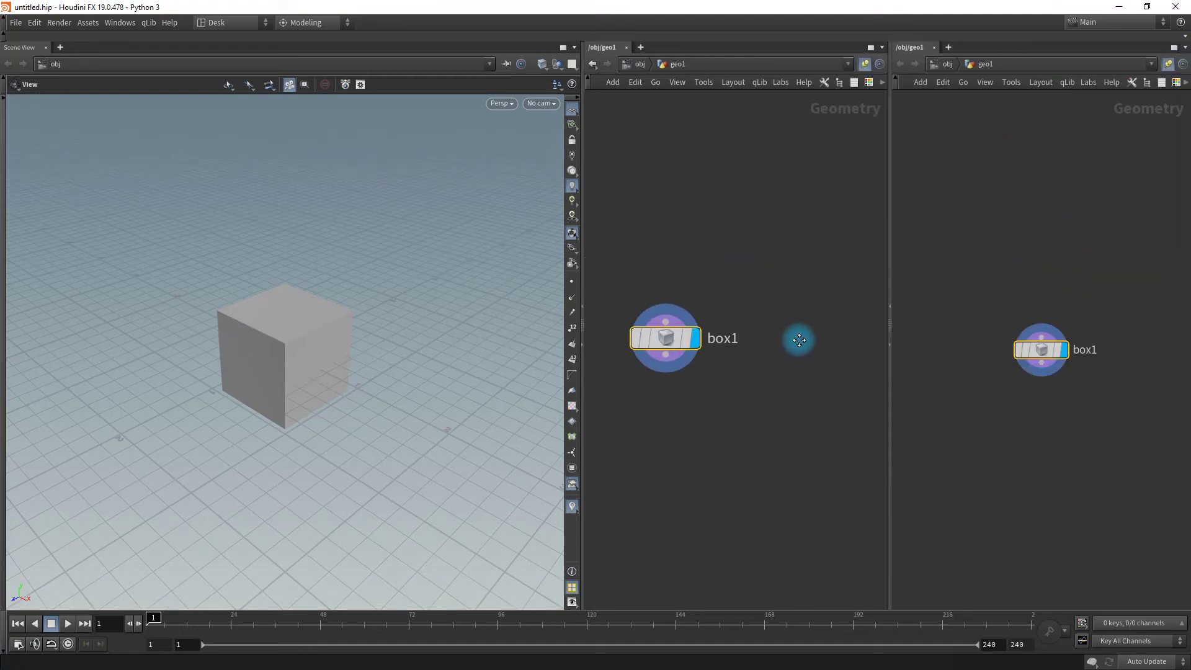
# Step: Add a Parameters tab for the box node to the new pane and close that pane's network tab
pyautogui.click(947, 50)
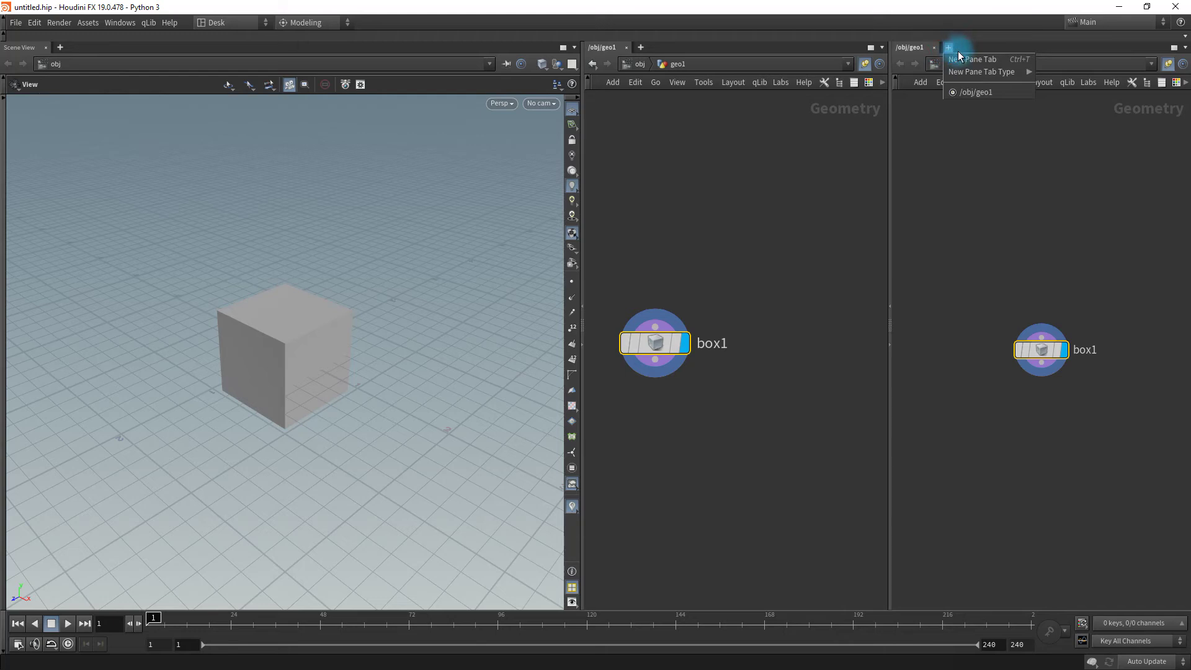
pyautogui.moveTo(983, 71)
pyautogui.click(1062, 86)
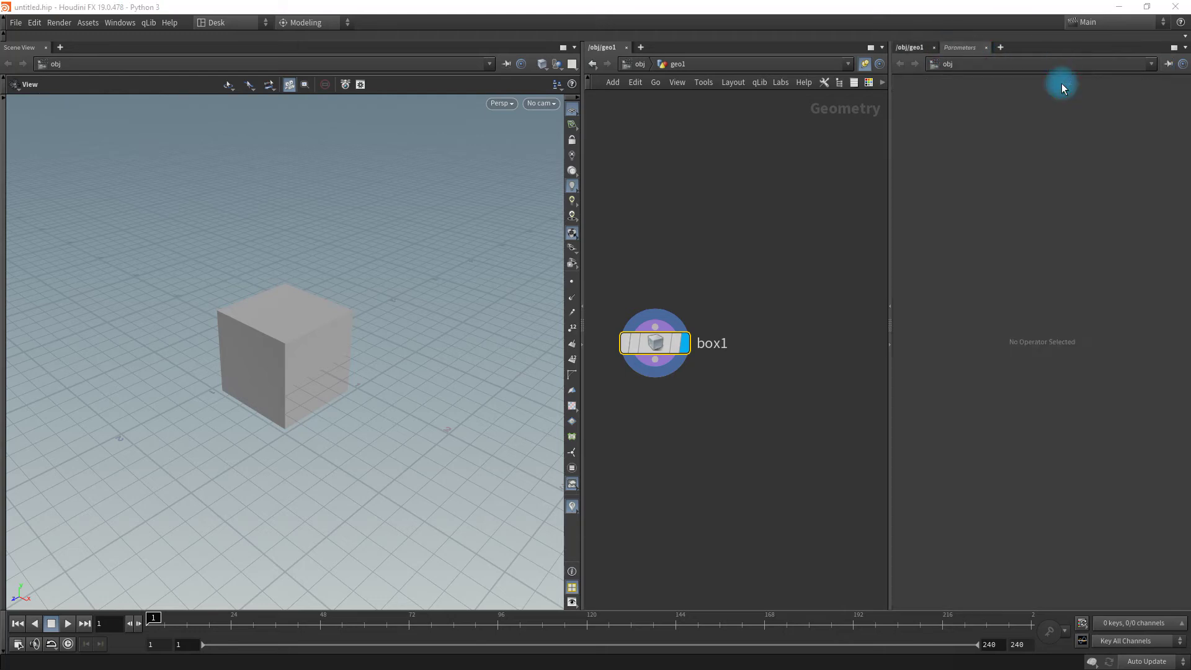
pyautogui.click(654, 343)
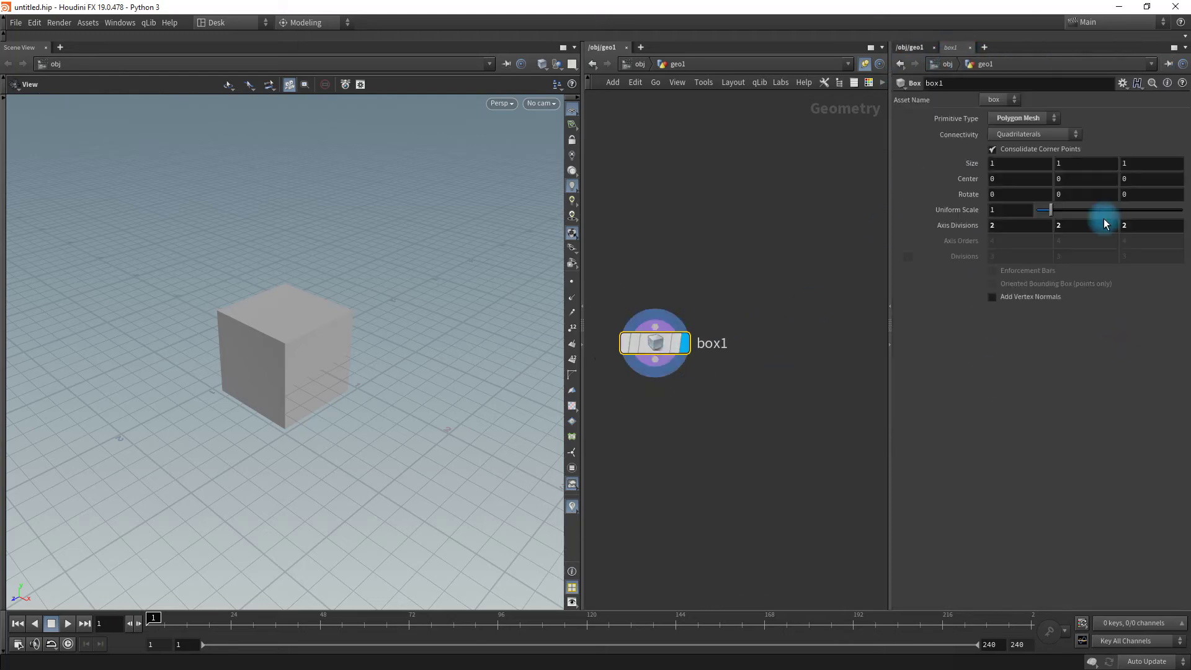
pyautogui.click(930, 48)
# Step: Narrow the parameters and network panes to enlarge the scene view, and move the box node higher in the network
pyautogui.moveTo(893, 438); pyautogui.dragTo(921, 446)
pyautogui.moveTo(677, 347); pyautogui.dragTo(716, 293)
pyautogui.click(705, 374)
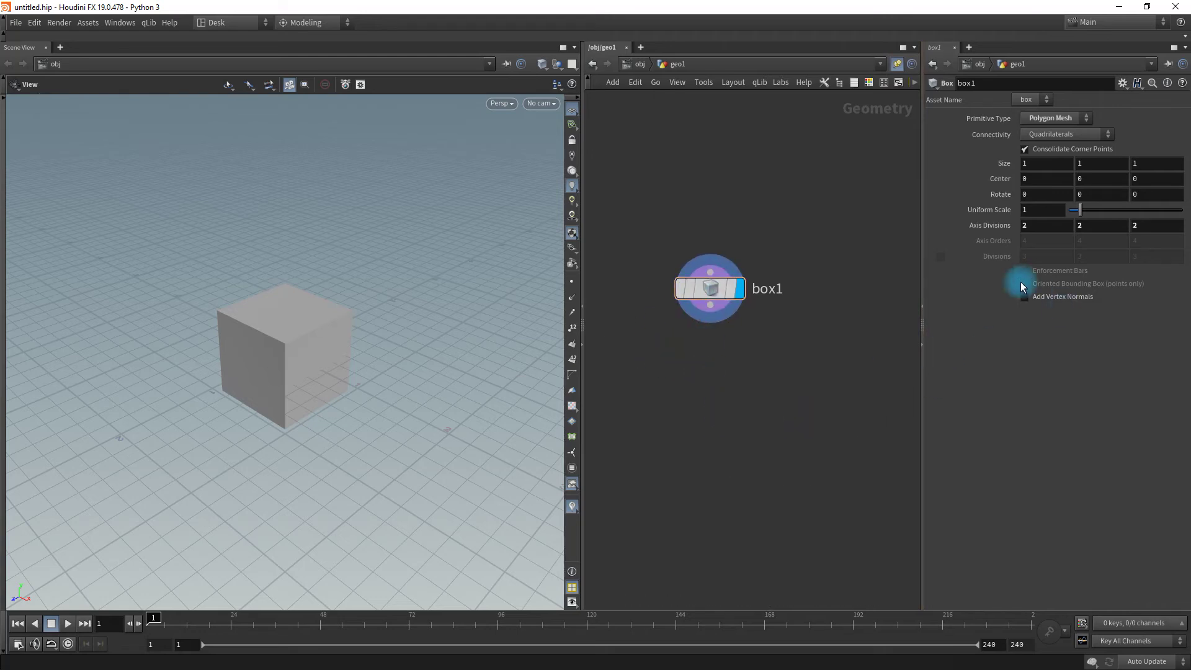
pyautogui.moveTo(580, 356); pyautogui.dragTo(712, 354)
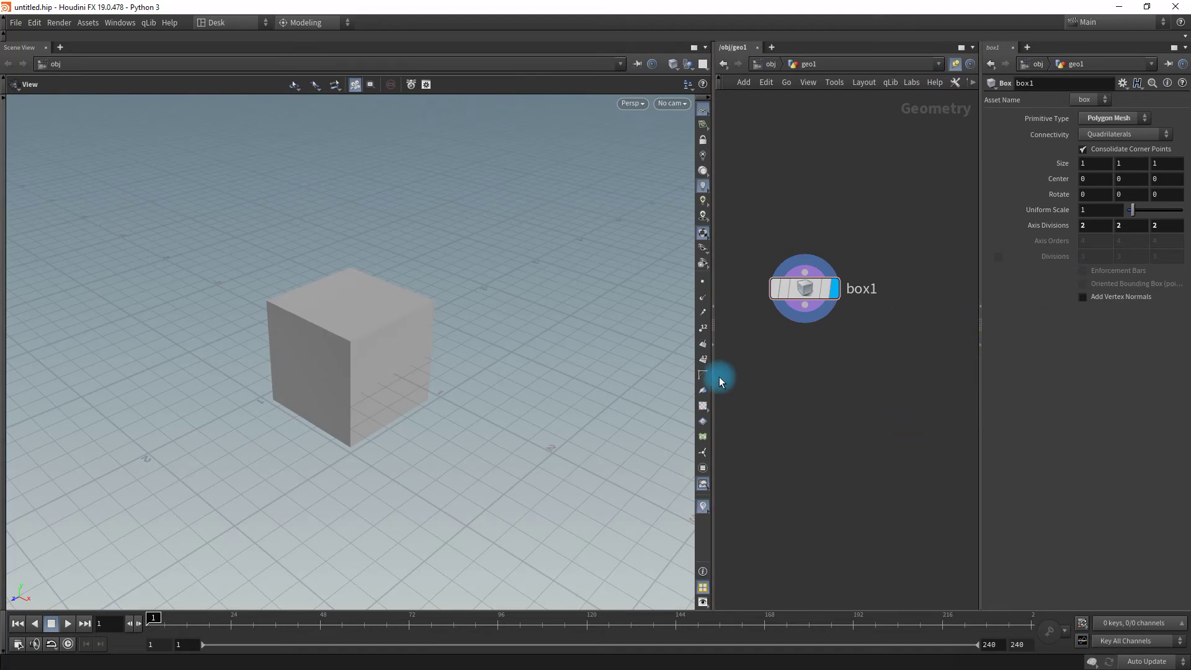
# Step: Restore the viewport's vertical tool strip and add the Modeling Tools shelf set to the empty shelf
pyautogui.click(5, 99)
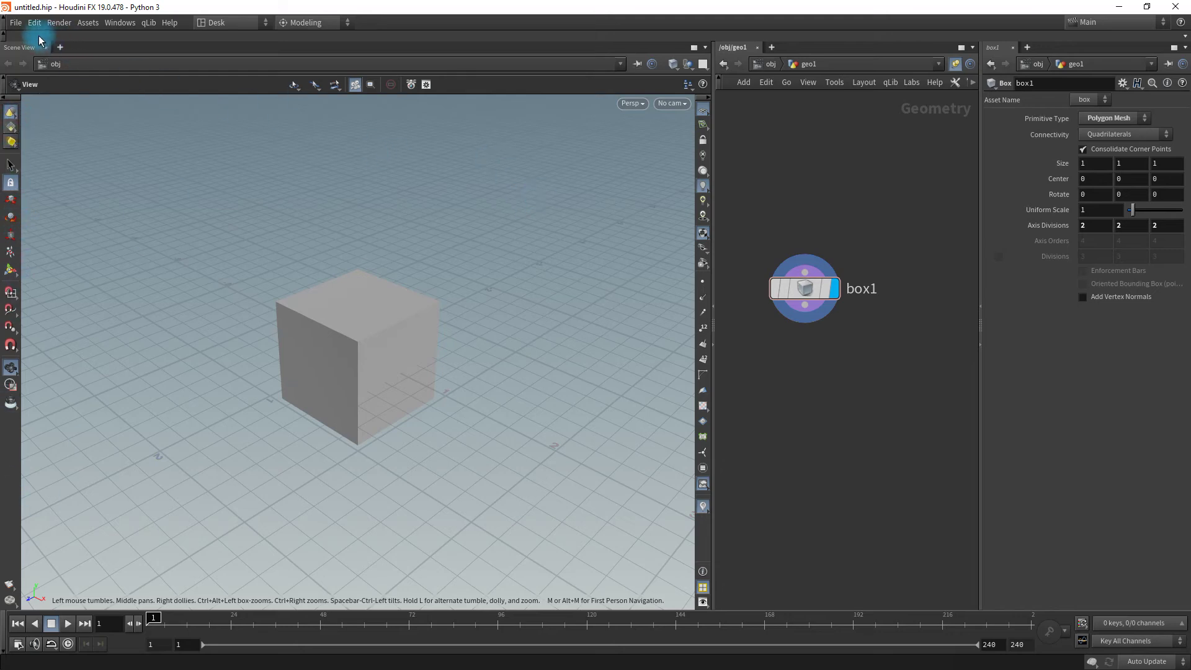
pyautogui.rightClick(287, 37)
pyautogui.moveTo(299, 57)
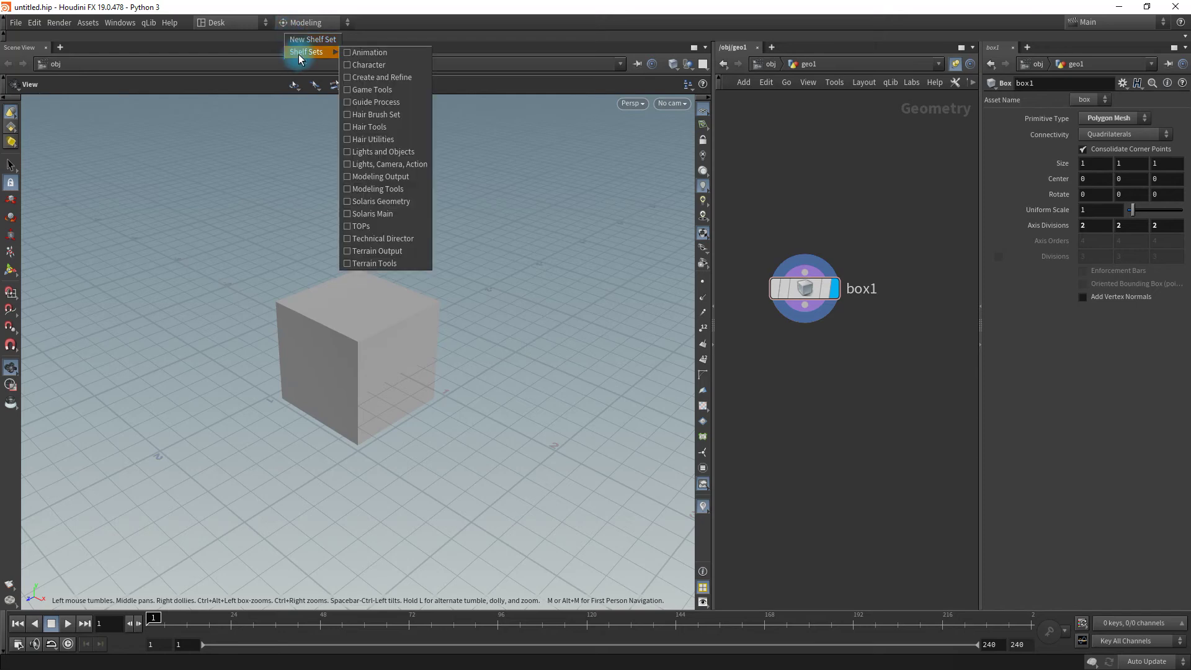
pyautogui.click(240, 35)
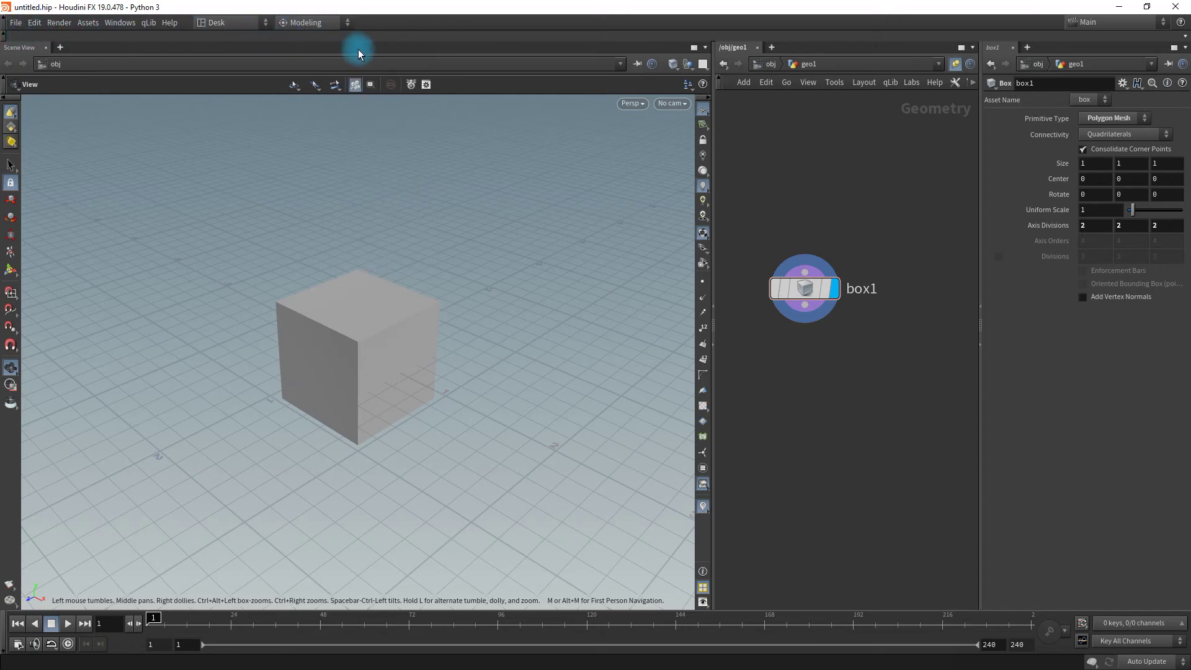
pyautogui.rightClick(392, 36)
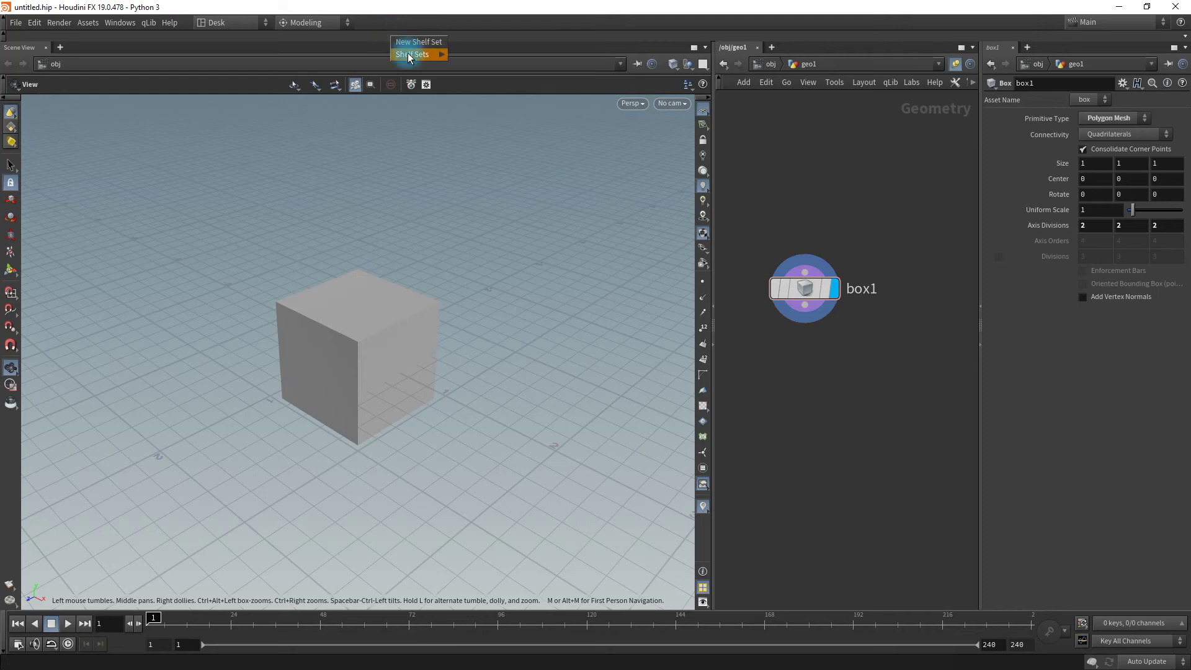
pyautogui.moveTo(410, 56)
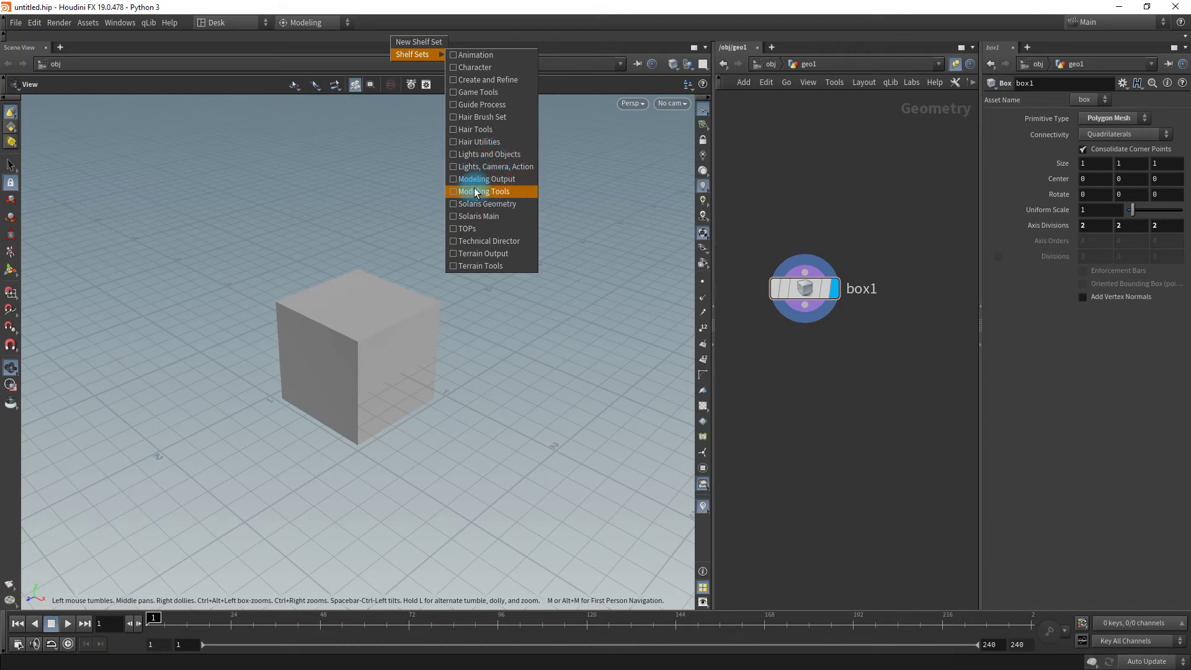
pyautogui.click(456, 192)
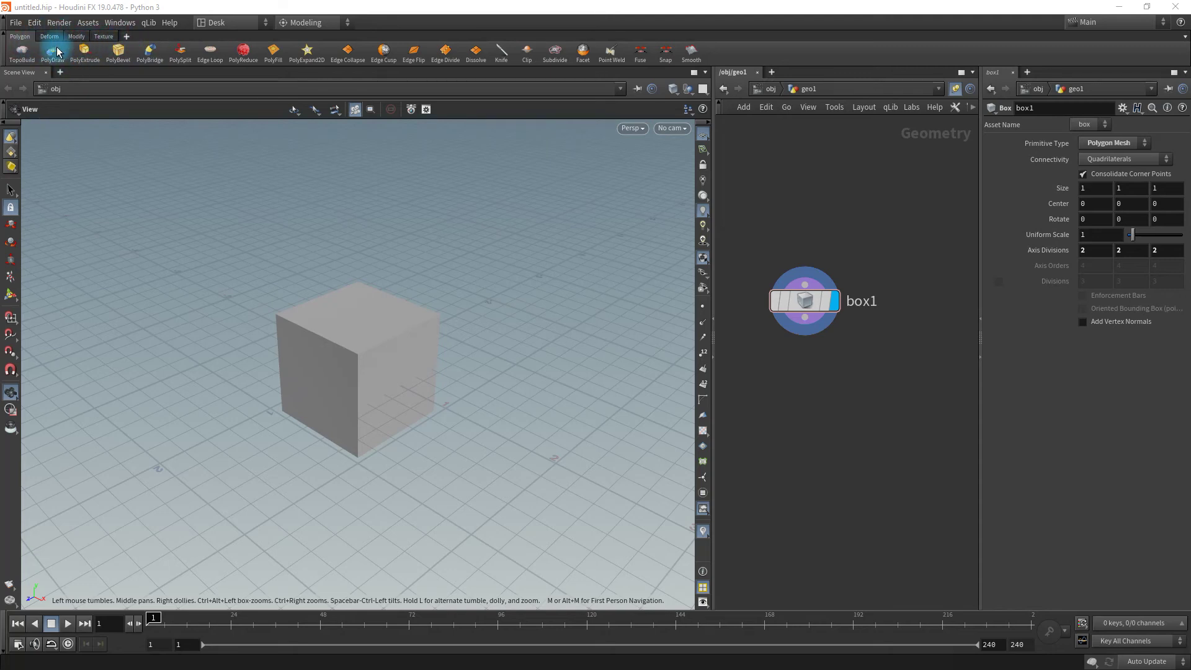
# Step: Look through the Deform, Modify and Texture shelves of the new shelf set and return to the Polygon shelf
pyautogui.click(749, 67)
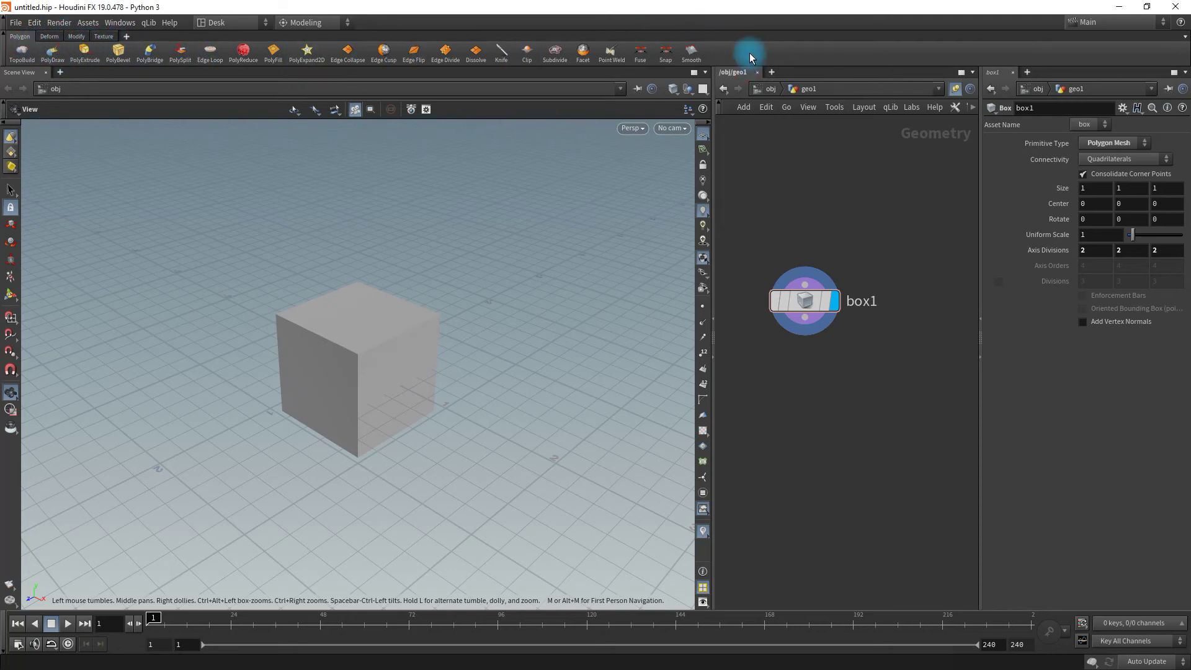
pyautogui.click(47, 36)
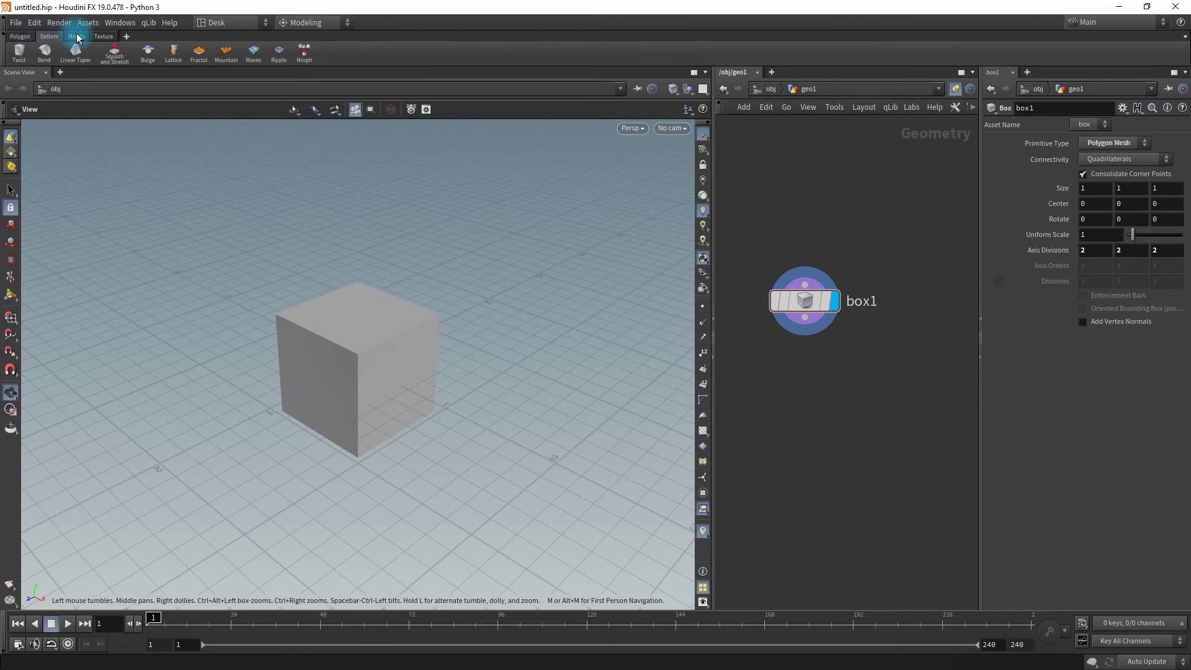
pyautogui.click(77, 36)
pyautogui.click(103, 36)
pyautogui.click(49, 36)
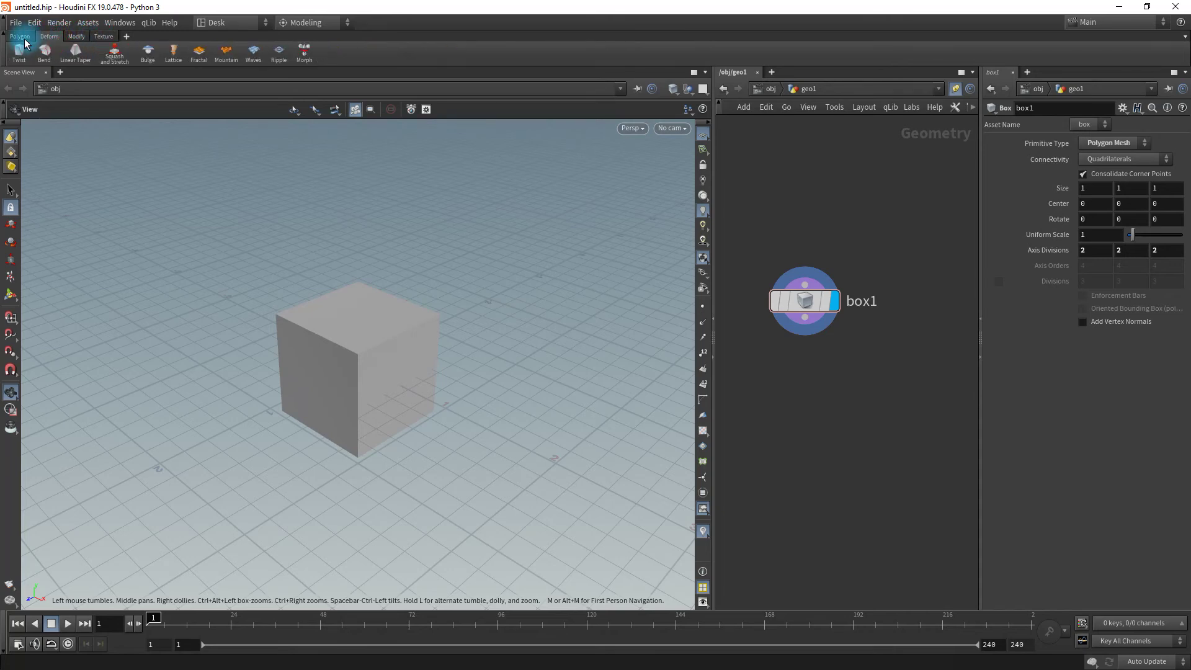
pyautogui.click(20, 36)
pyautogui.click(785, 323)
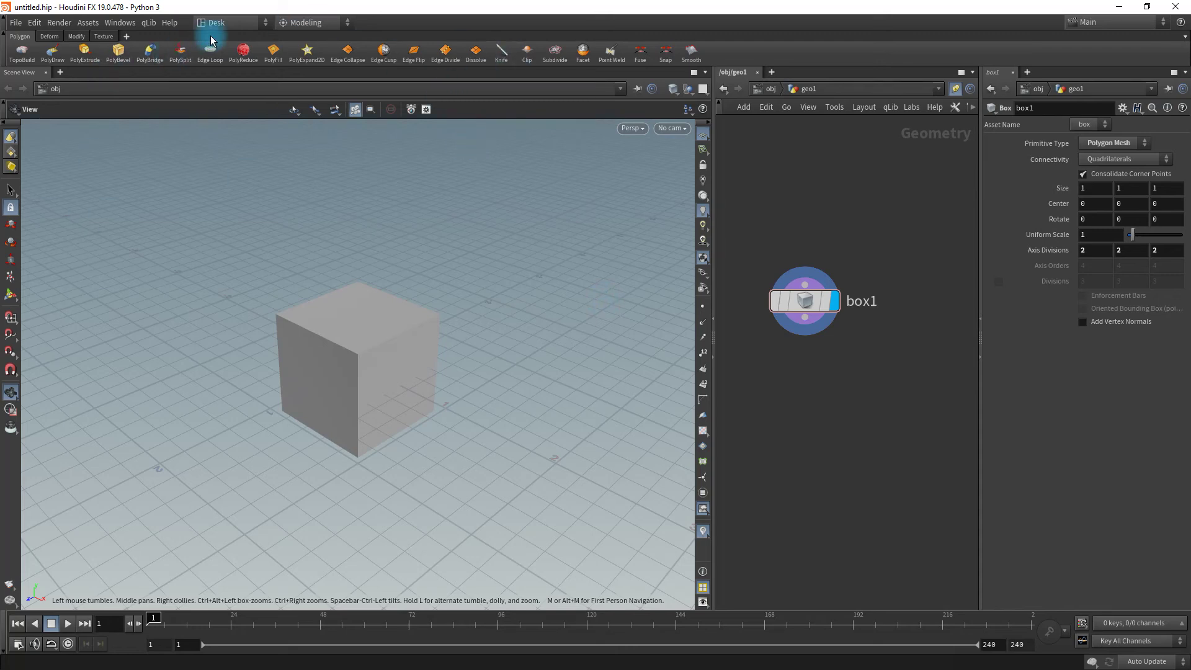
# Step: Save the current layout as a new desktop named with the author's first name followed by "Simple Desktop"
pyautogui.click(258, 25)
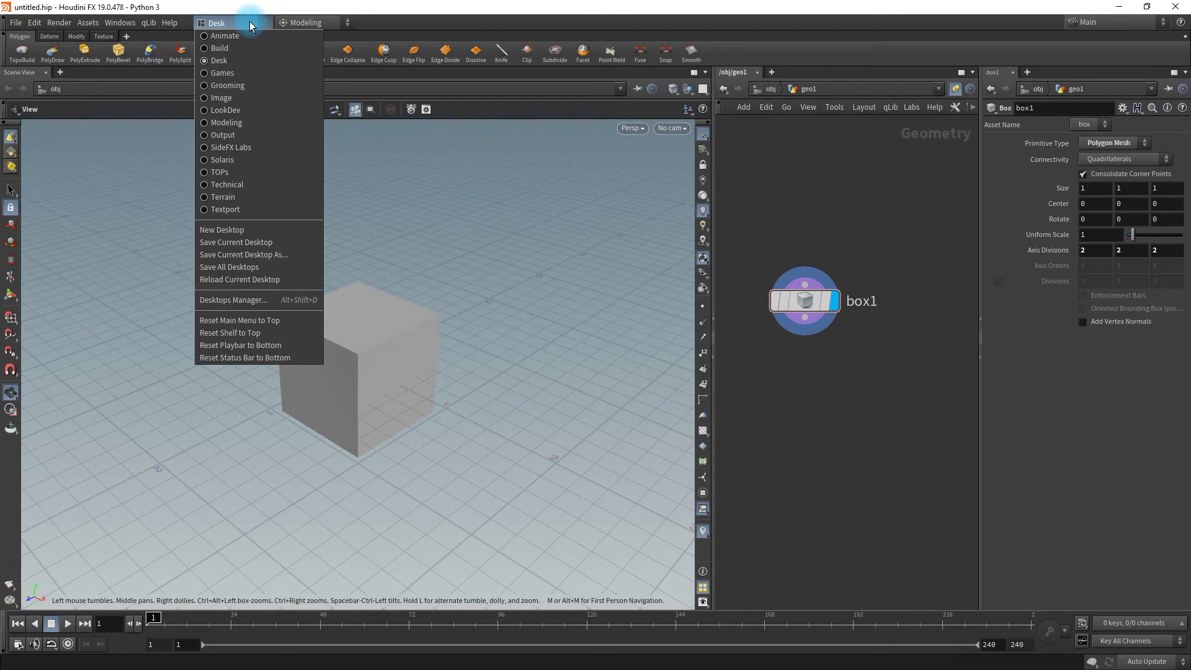
pyautogui.click(273, 254)
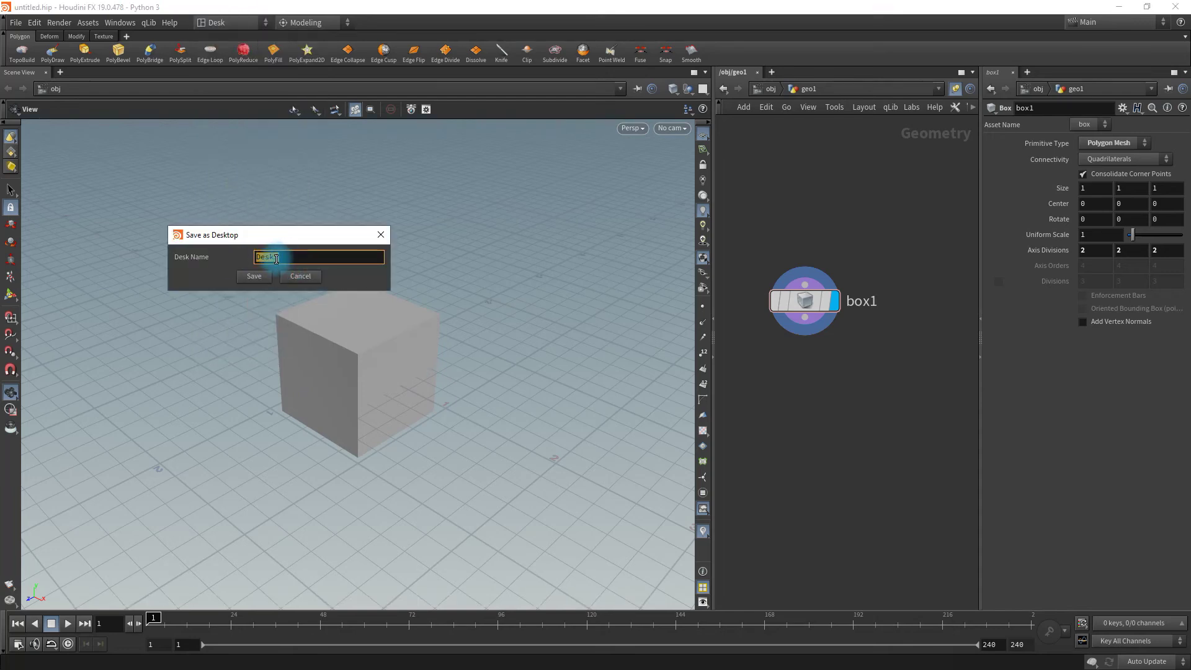
pyautogui.moveTo(257, 258); pyautogui.dragTo(329, 257)
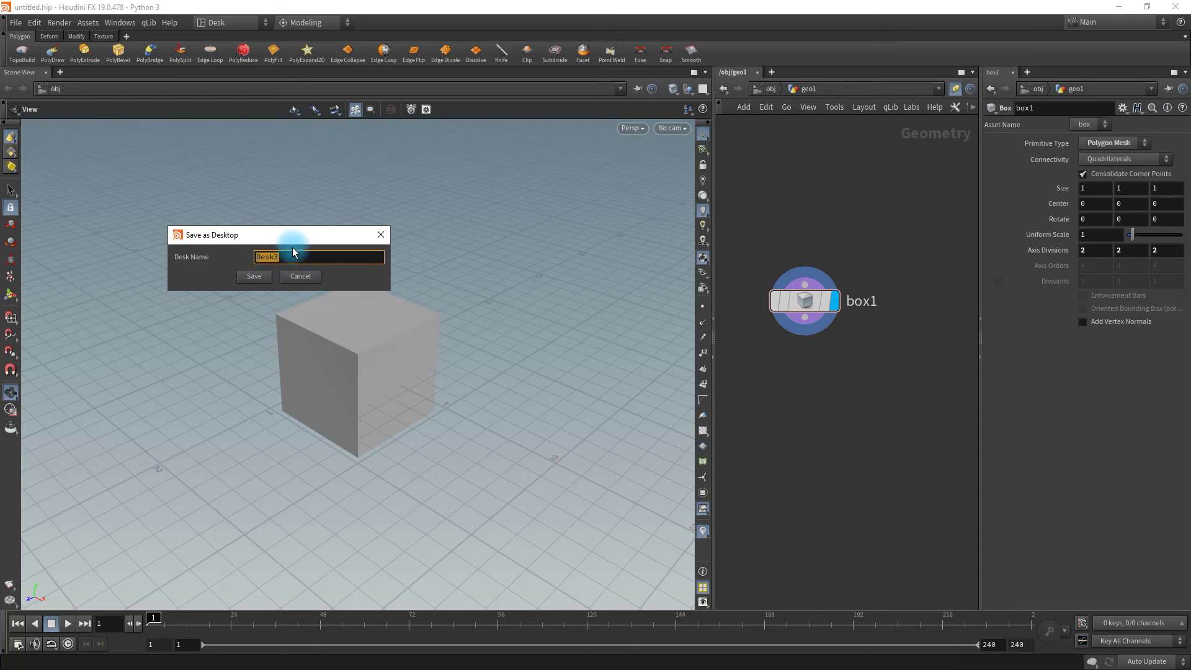
pyautogui.moveTo(284, 234); pyautogui.dragTo(350, 234)
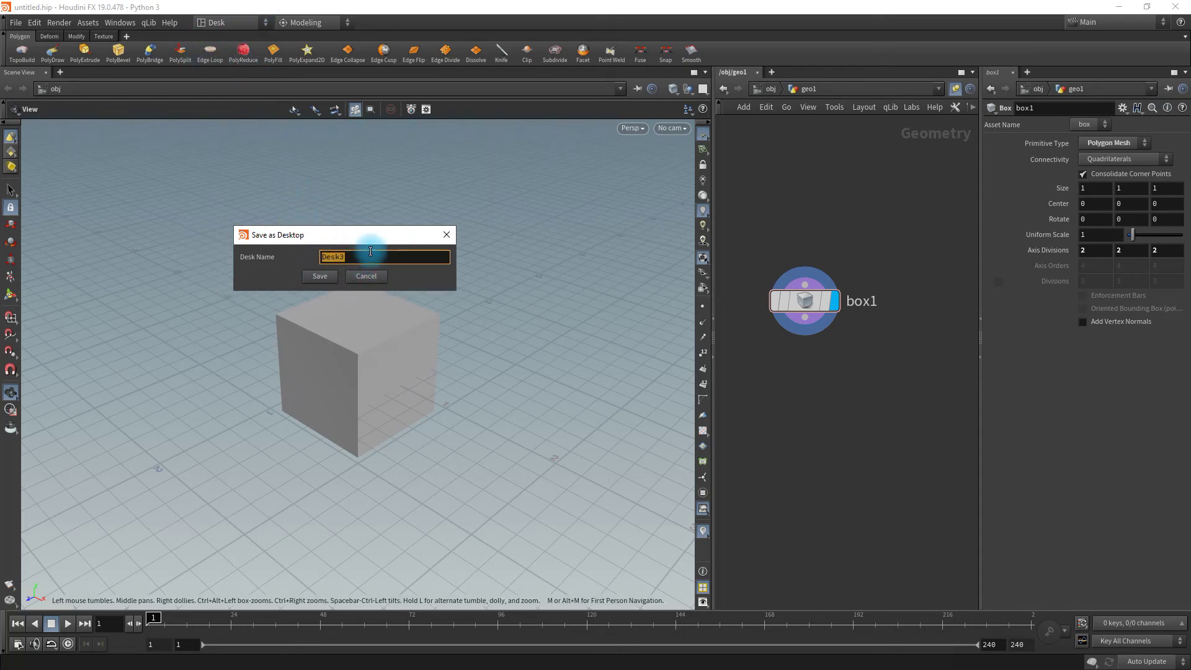
pyautogui.write('ias ')
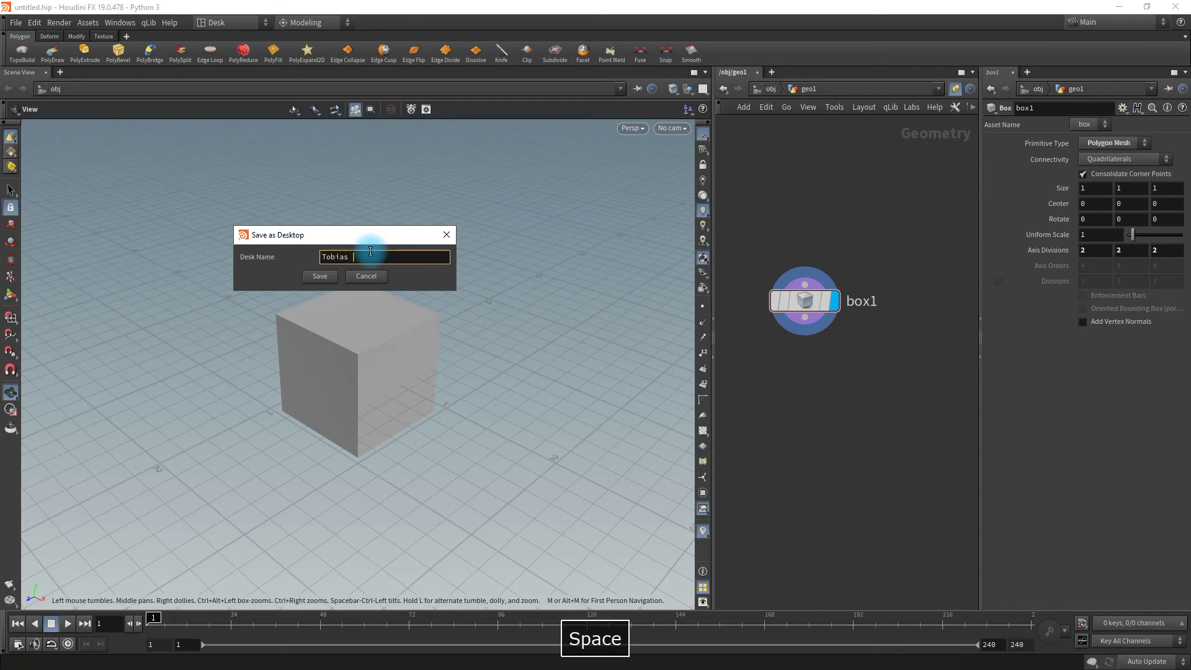
pyautogui.write('Simple')
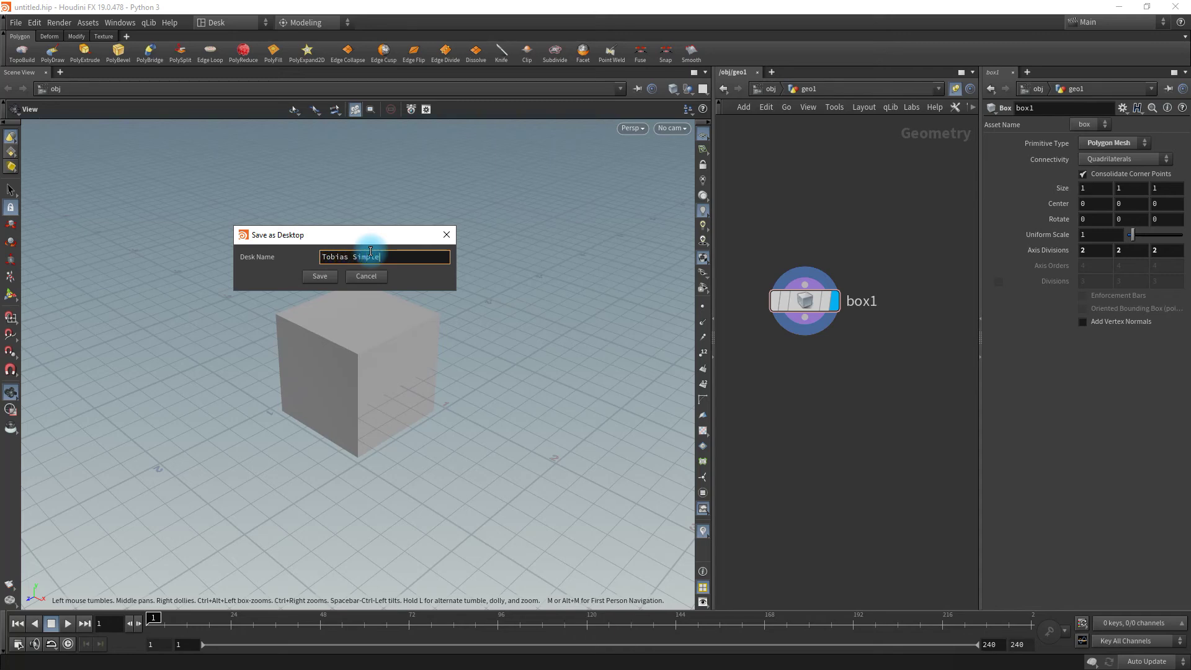
pyautogui.write(' Desktop')
pyautogui.click(319, 276)
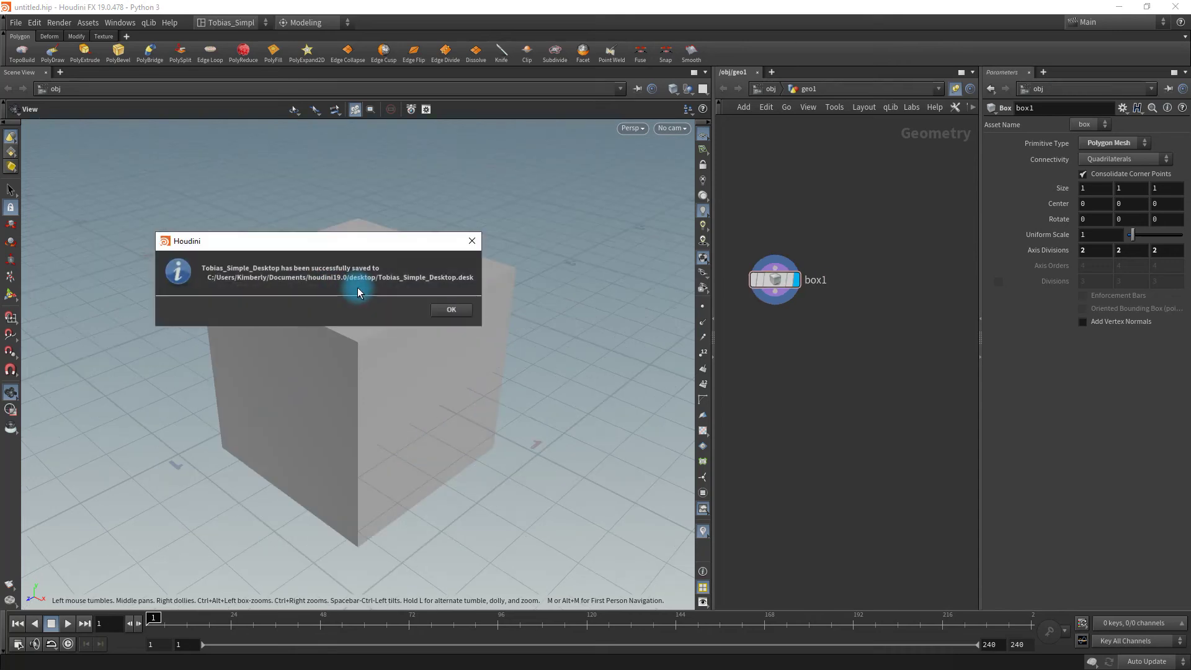
pyautogui.click(461, 313)
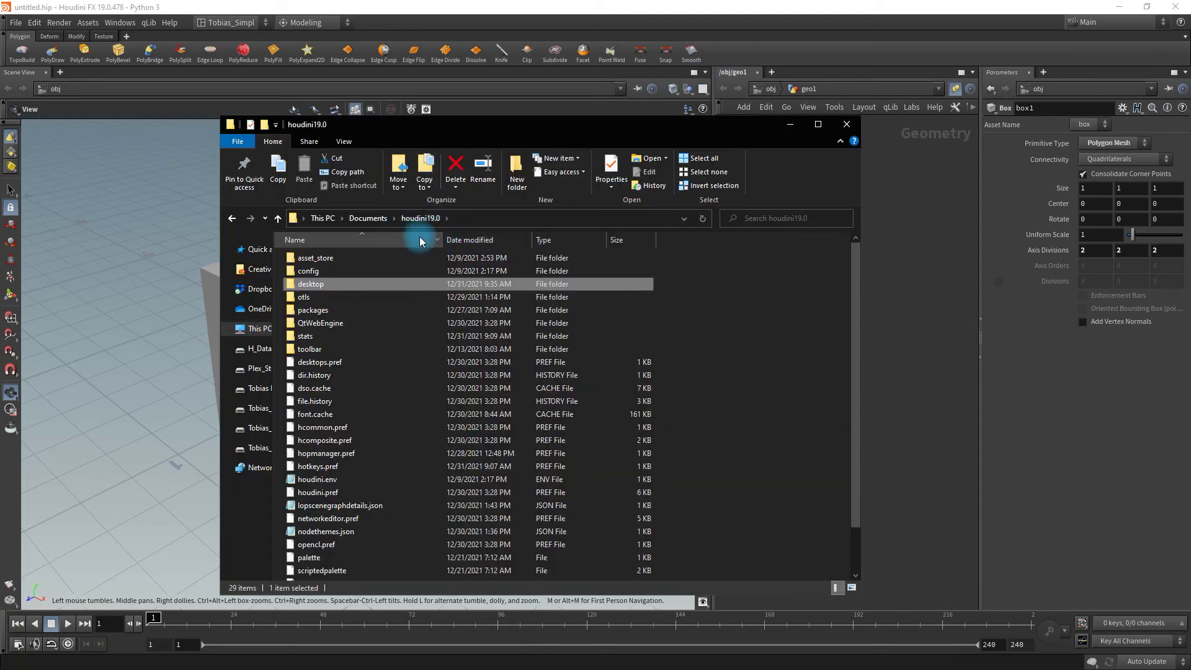
# Step: Locate the newly saved .desk file in the houdini19.0 desktop folder in File Explorer and return to Houdini
pyautogui.doubleClick(353, 284)
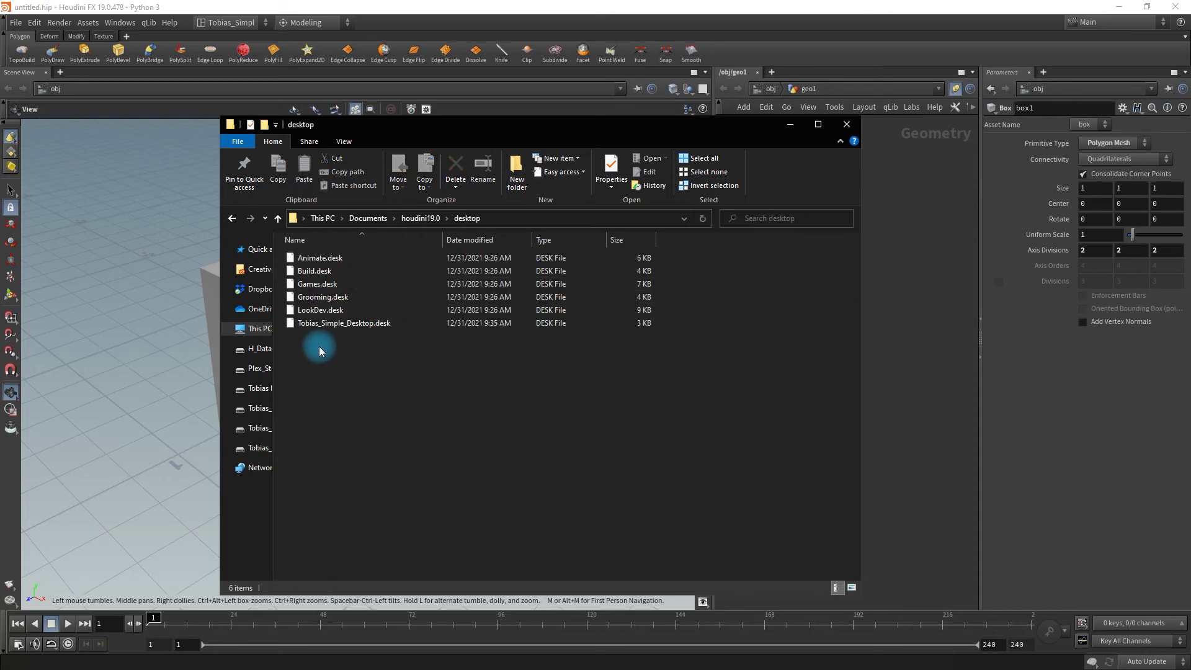
pyautogui.click(313, 326)
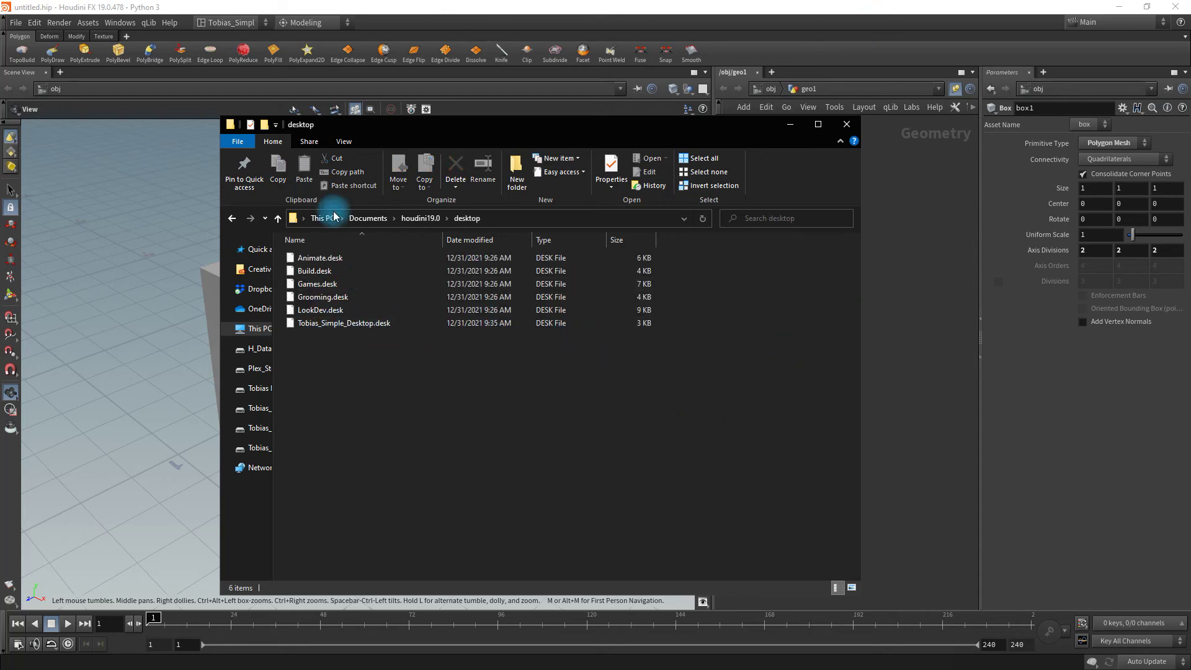
pyautogui.click(365, 325)
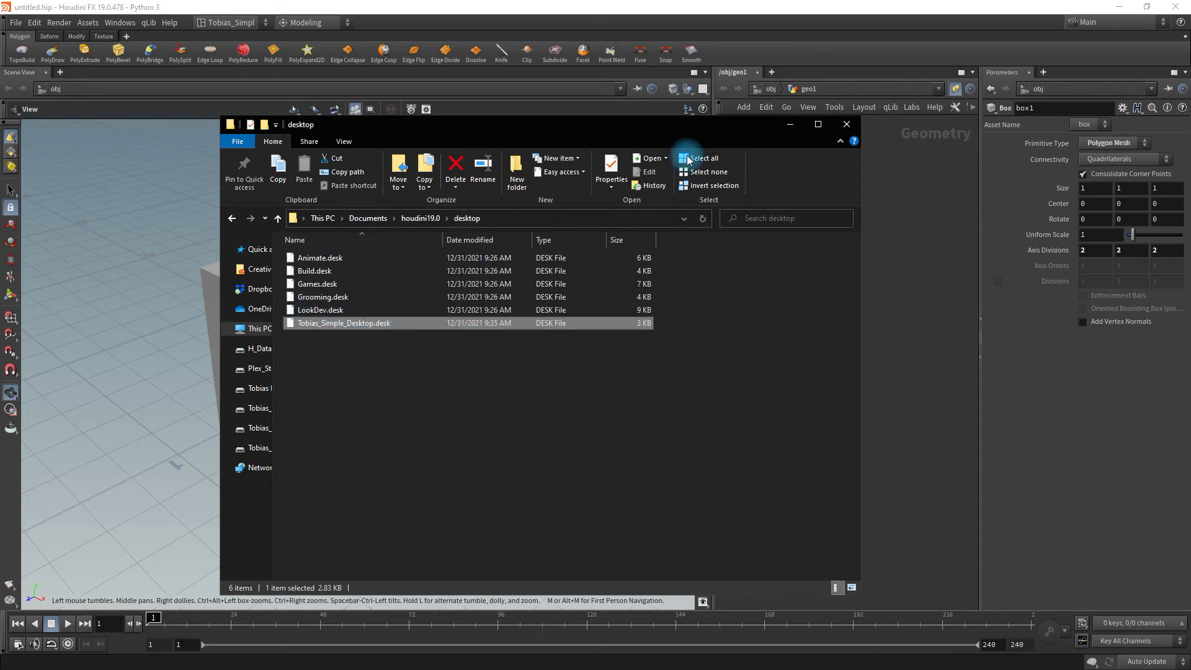
pyautogui.click(790, 128)
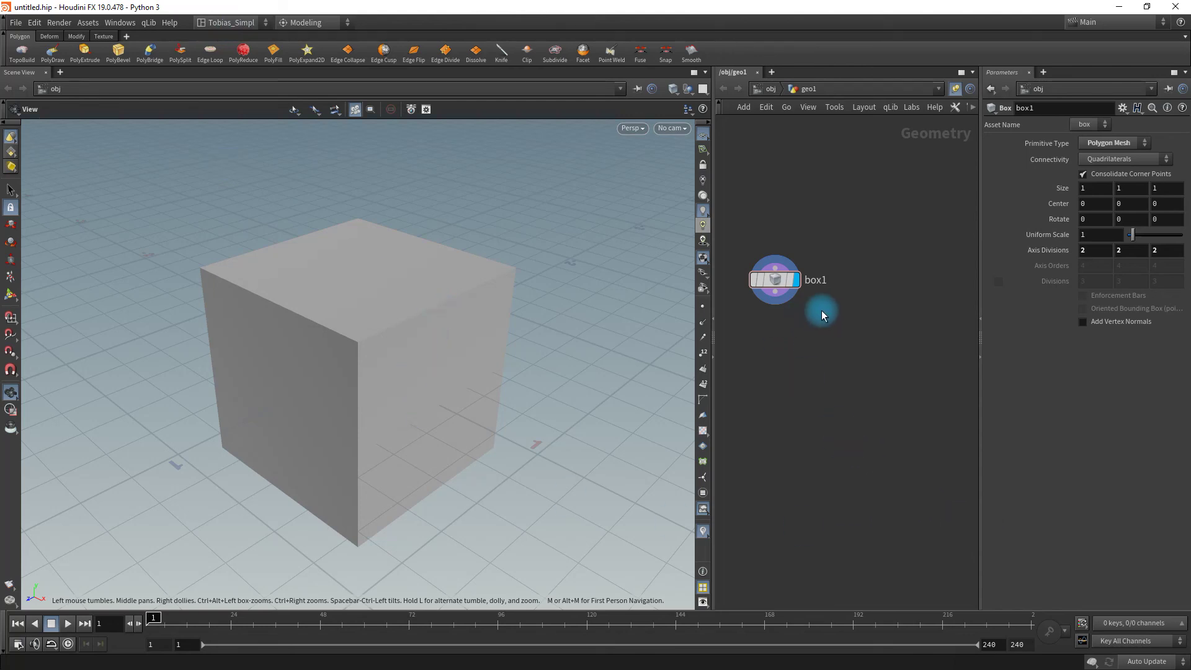
# Step: Check the Desktops and Toolbars preferences and the Startup in Desktop choices under General User Interface, then close the preferences without changes
pyautogui.click(39, 22)
pyautogui.moveTo(73, 129)
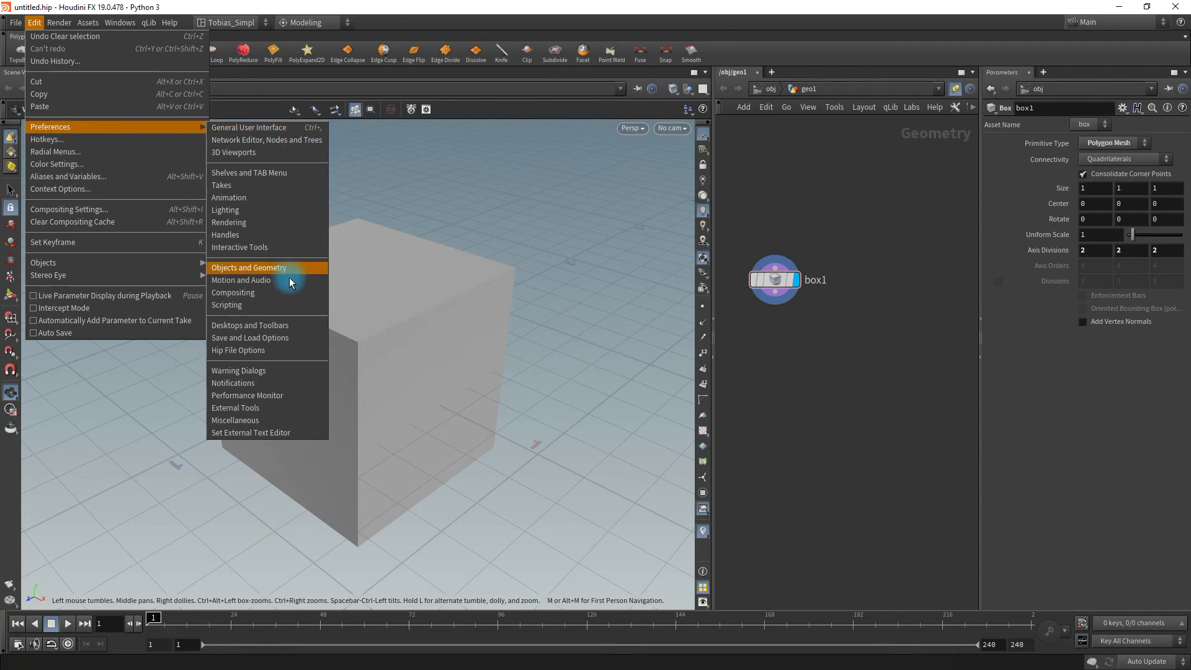
pyautogui.click(306, 328)
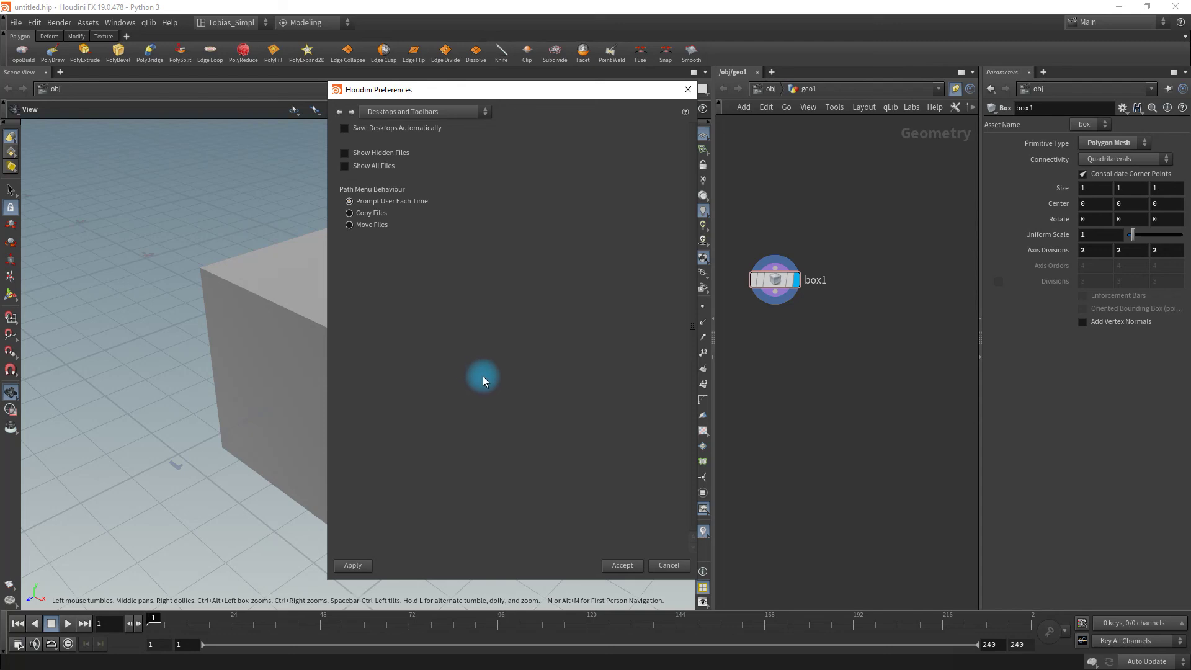
pyautogui.click(427, 111)
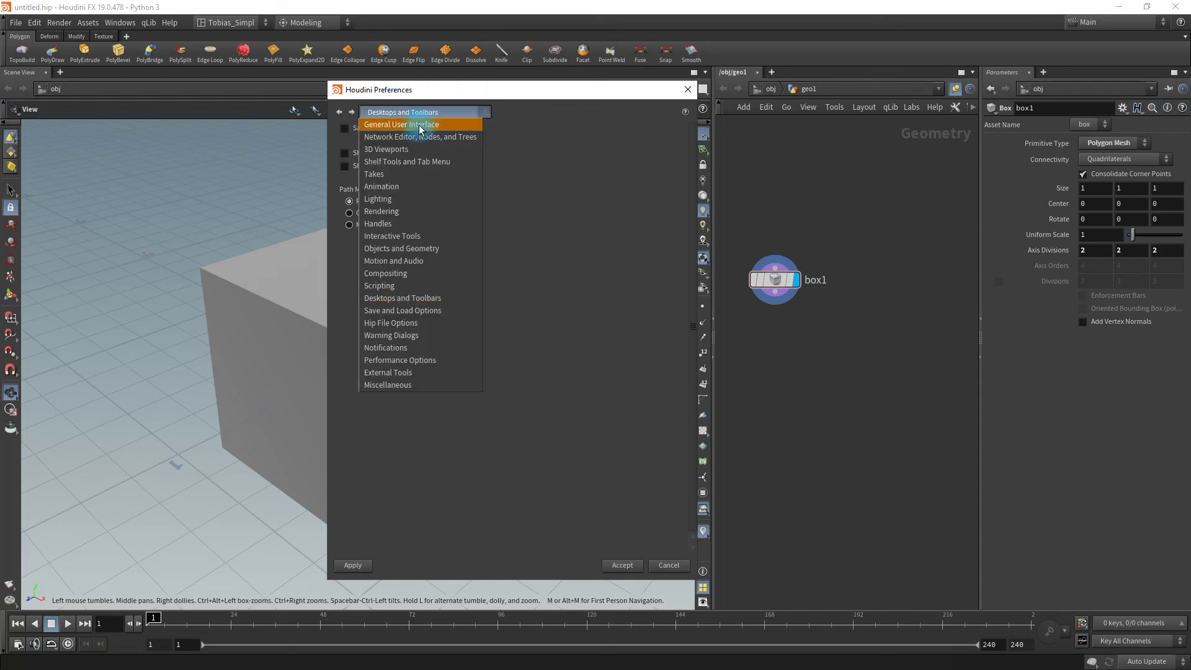
pyautogui.click(420, 126)
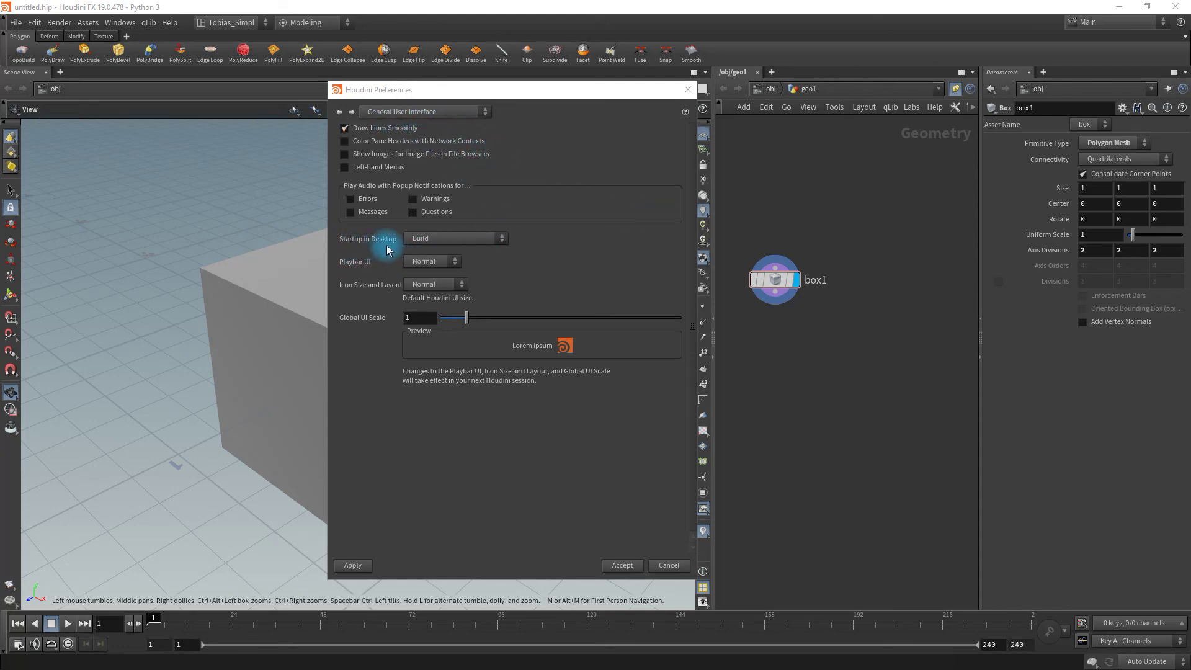
pyautogui.click(449, 240)
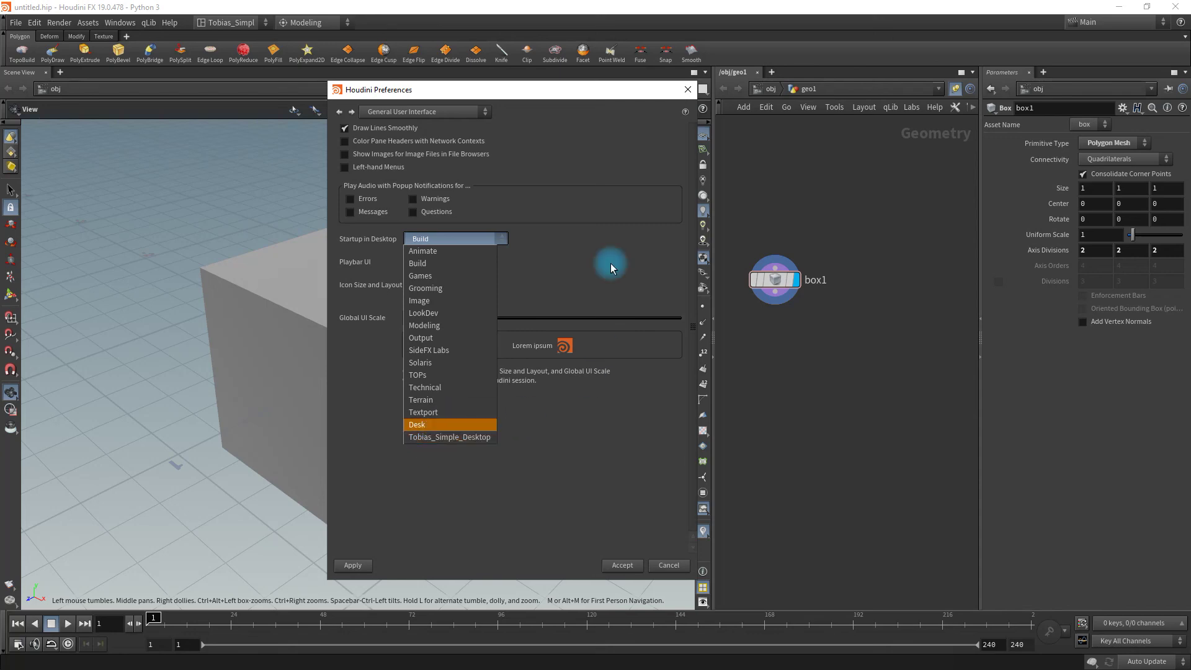
pyautogui.click(553, 228)
pyautogui.click(687, 90)
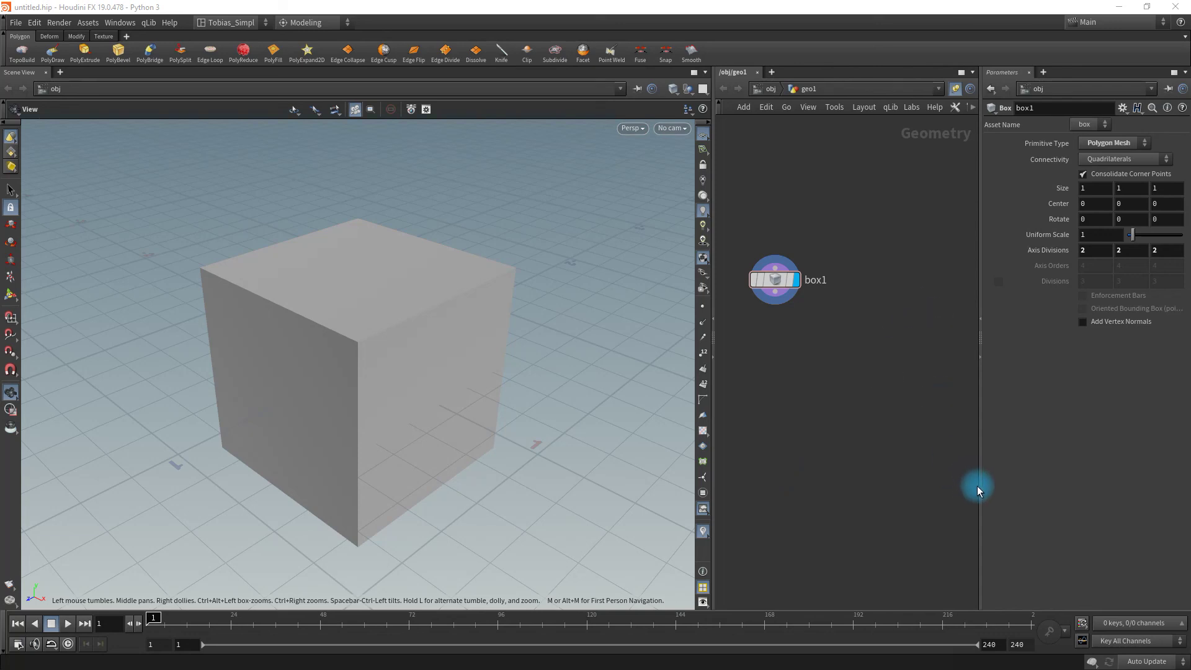
# Step: Widen the parameters pane slightly at the network editor's expense and frame the box node in the network
pyautogui.moveTo(978, 495); pyautogui.dragTo(957, 496)
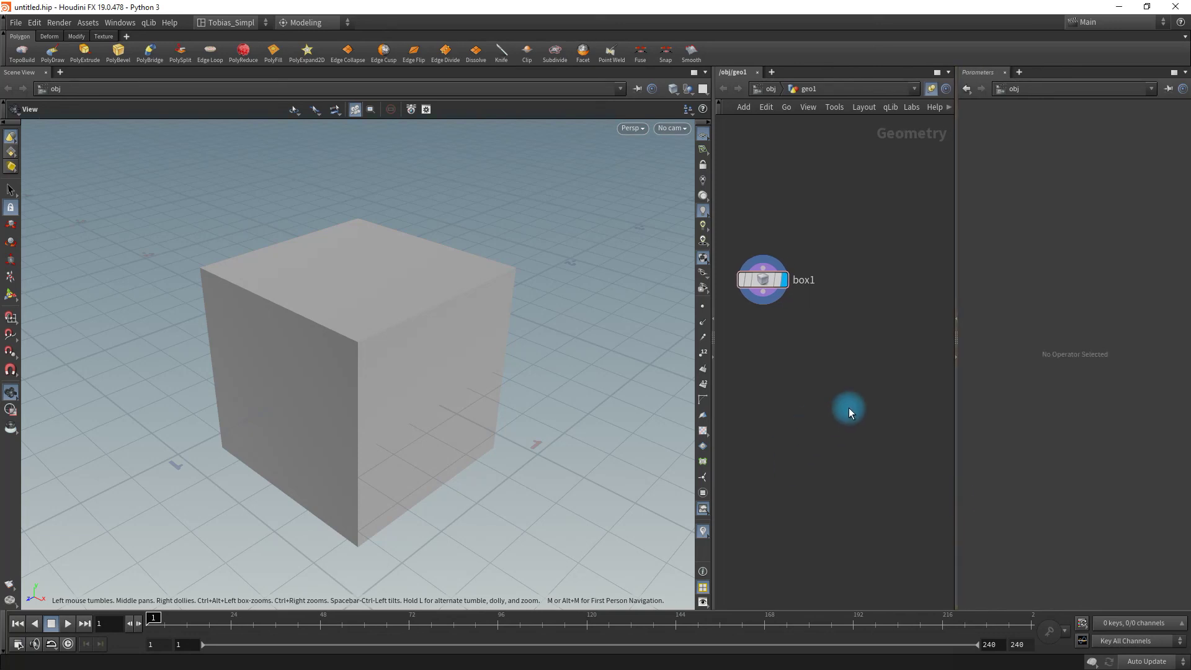
pyautogui.scroll(3, 838, 237)
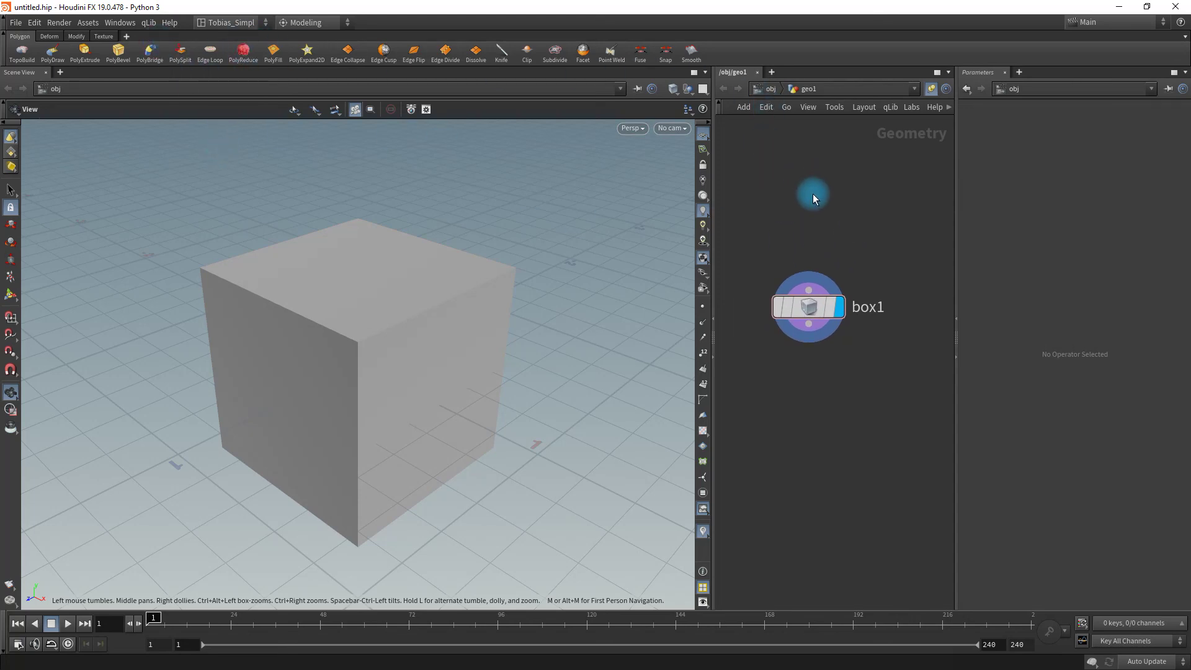
pyautogui.scroll(3, 834, 202)
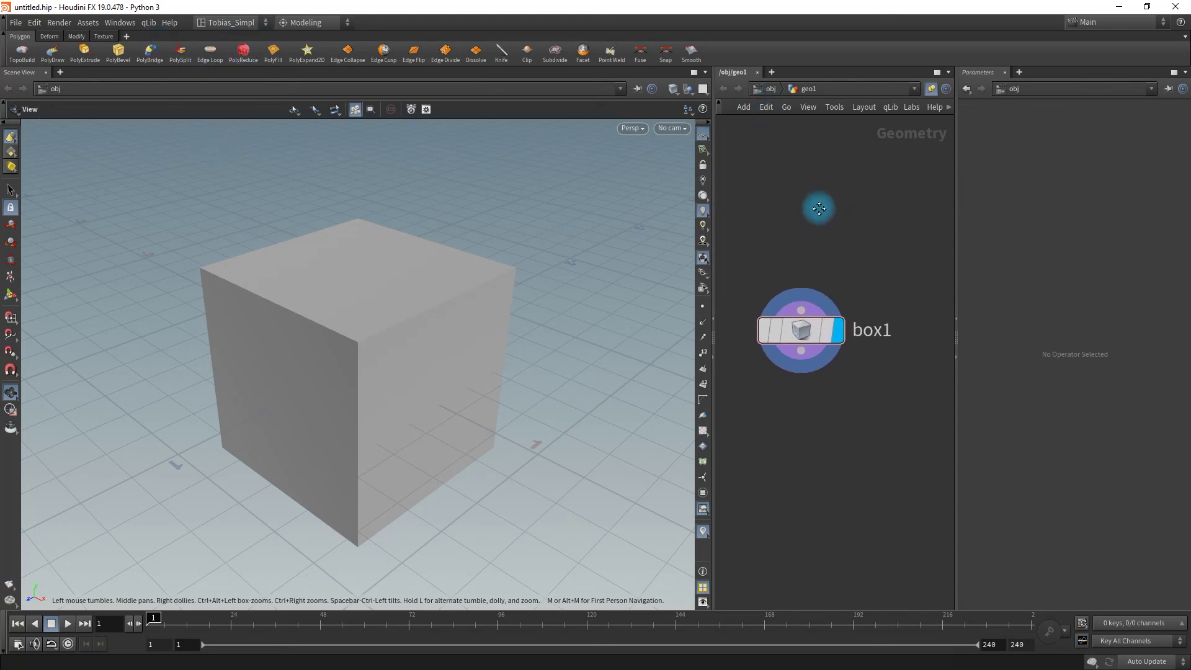
pyautogui.press('h')
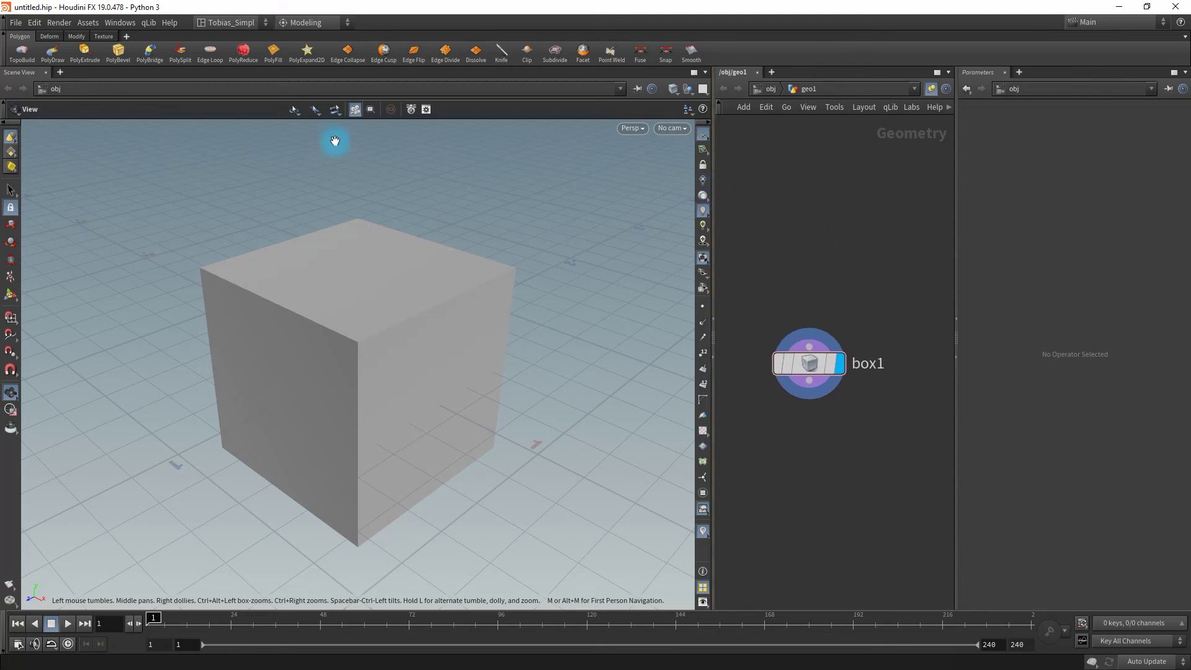